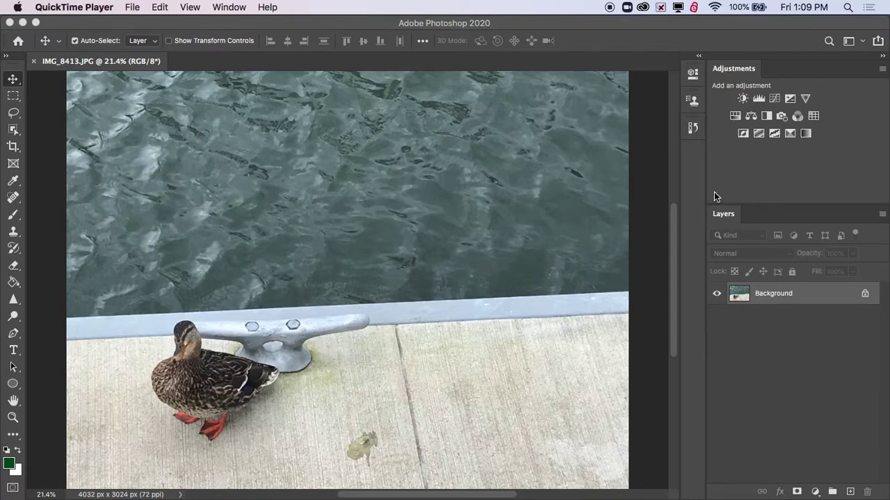
View the photo's edit history and collapse it again.
click(692, 128)
click(693, 128)
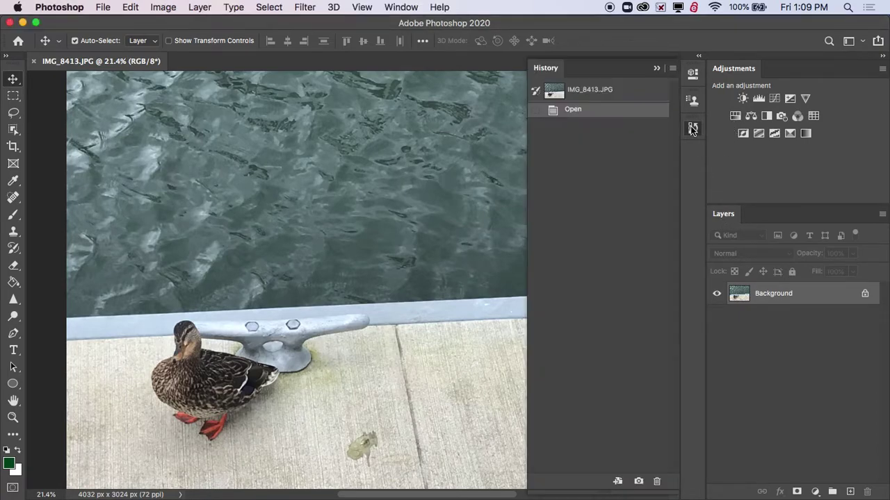
click(692, 129)
click(692, 129)
click(694, 127)
click(693, 127)
click(693, 128)
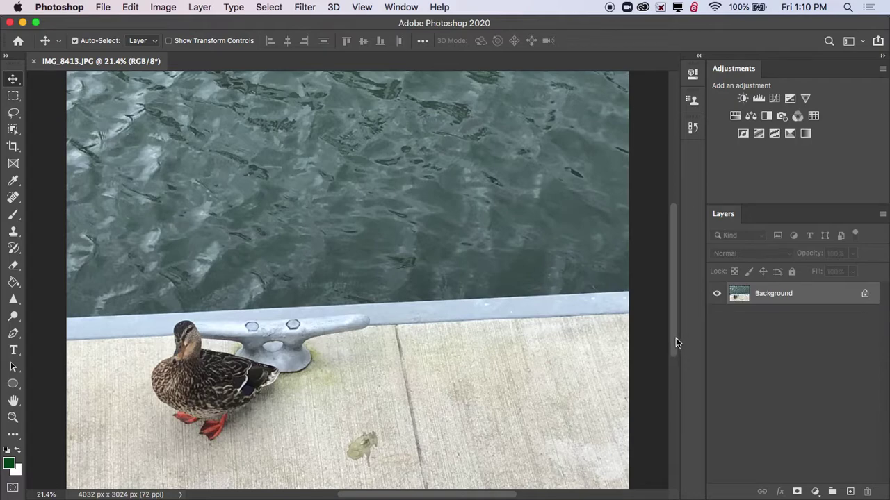
Look over the upper and lower parts of the photo and zoom out to fit the whole image in view.
mouse_move(673, 338)
mouse_down()
mouse_move(674, 357)
mouse_move(672, 324)
mouse_up()
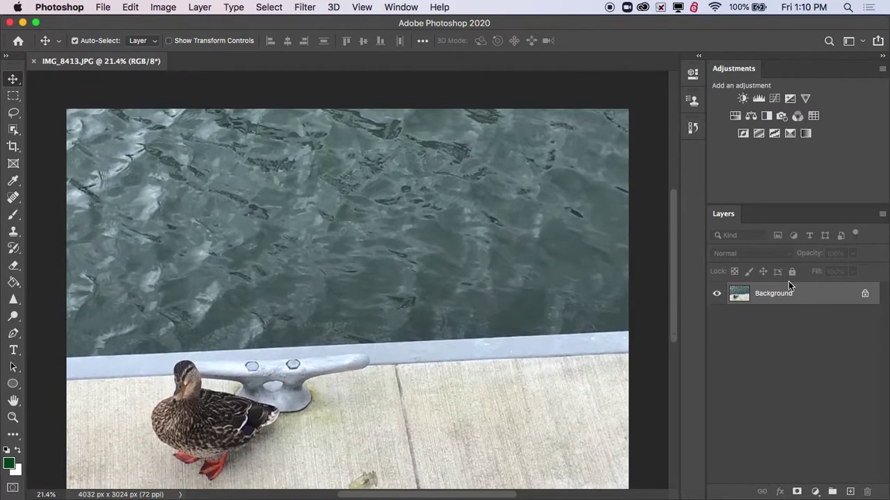
drag(672, 262, 672, 276)
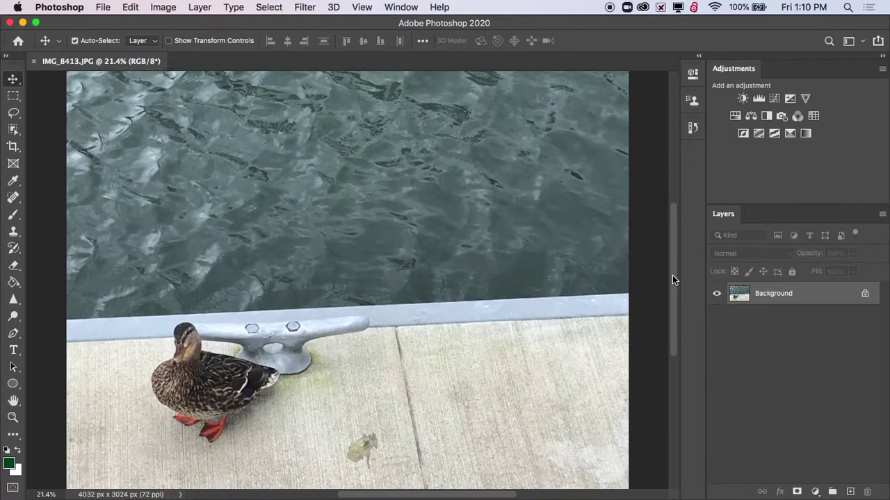
scroll(436, 412, down, 2)
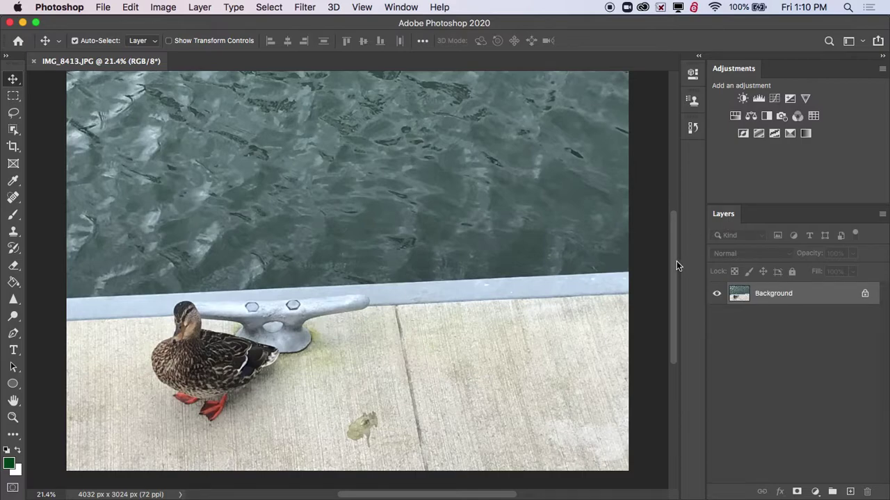
drag(675, 261, 675, 253)
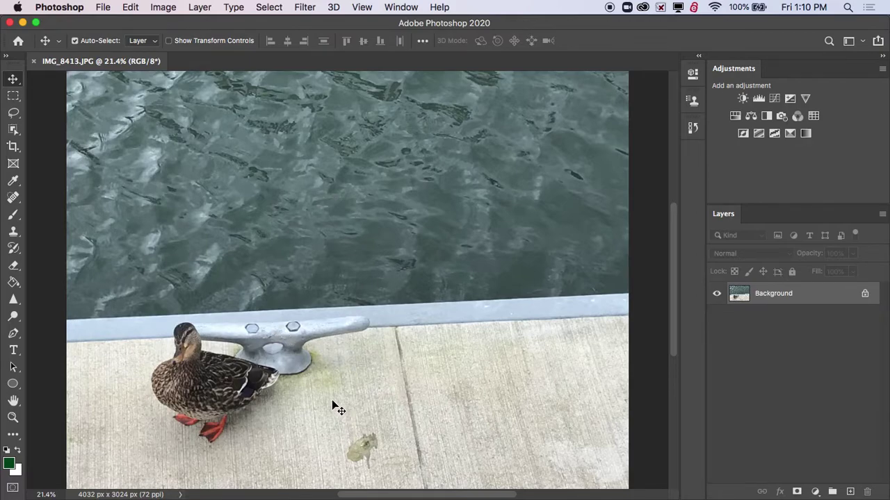
key(super+minus)
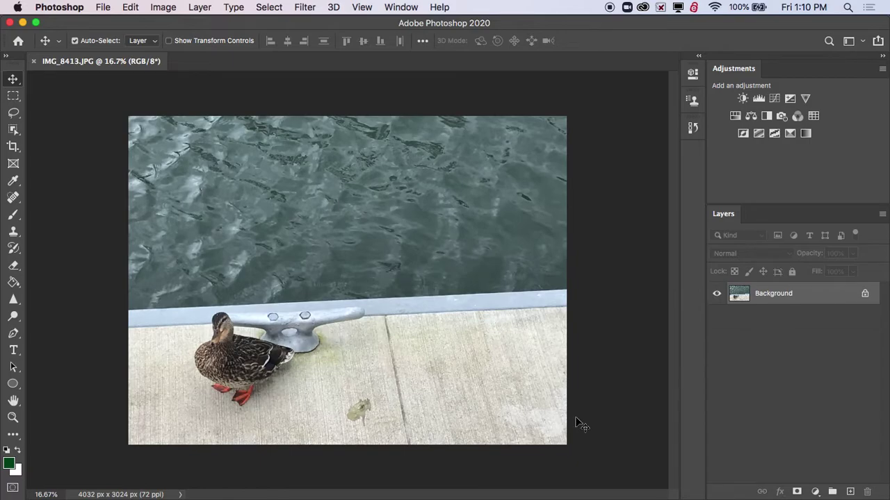
Inspect the duck and the dock cleat up close with the Zoom tool, and zoom back out past the full image.
click(12, 419)
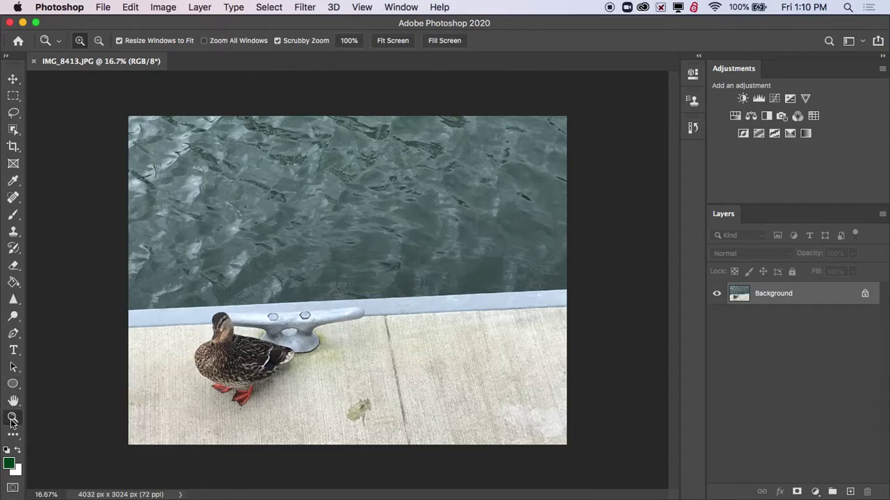
click(263, 333)
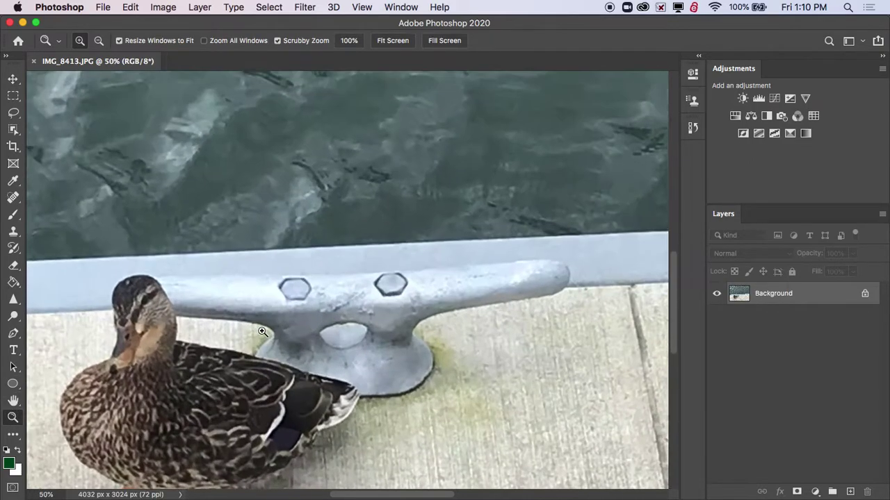
click(263, 332)
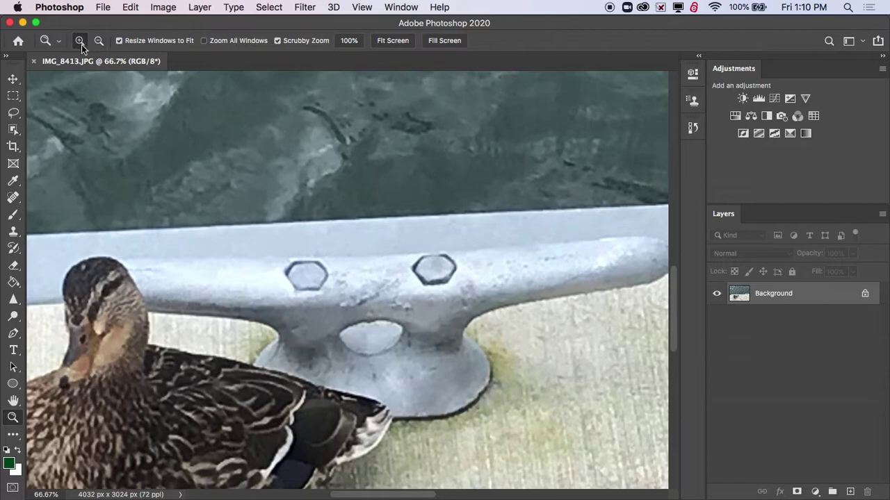
click(98, 40)
click(367, 269)
click(367, 268)
click(367, 268)
click(367, 268)
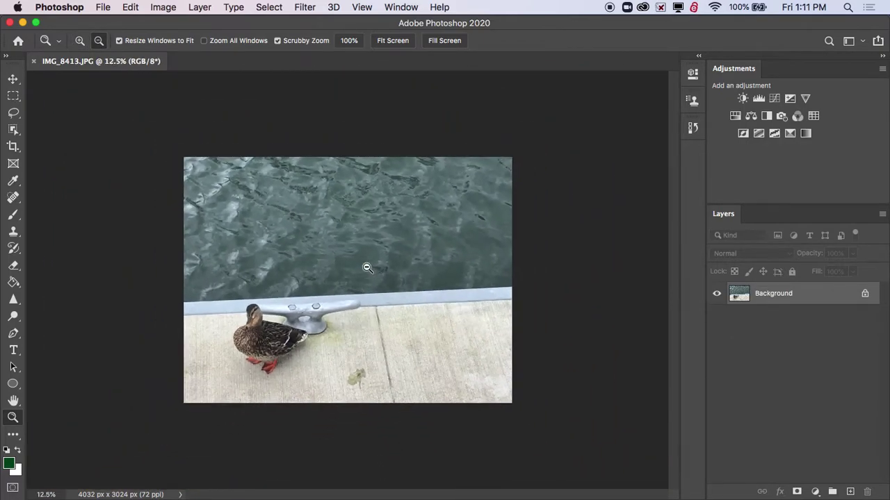
click(367, 268)
Zoom in on the water to 25% with the Zoom tool and switch back to the Move tool.
click(83, 39)
click(372, 217)
click(371, 220)
click(371, 220)
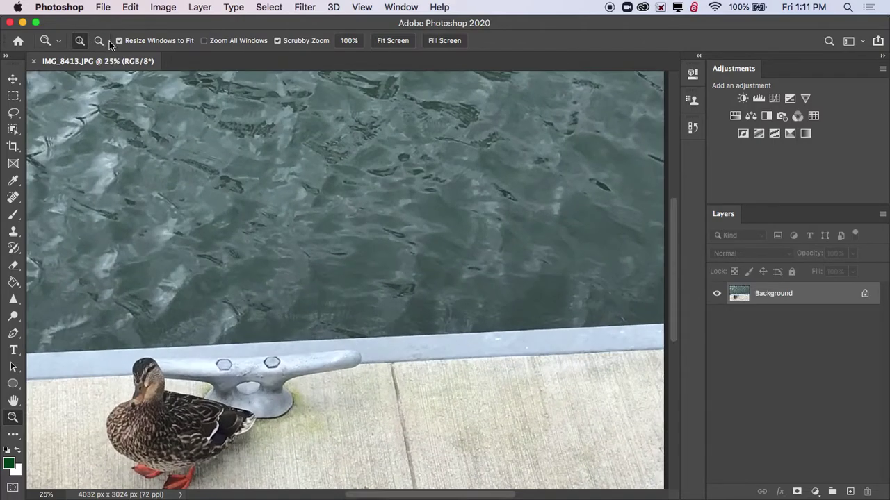
click(14, 80)
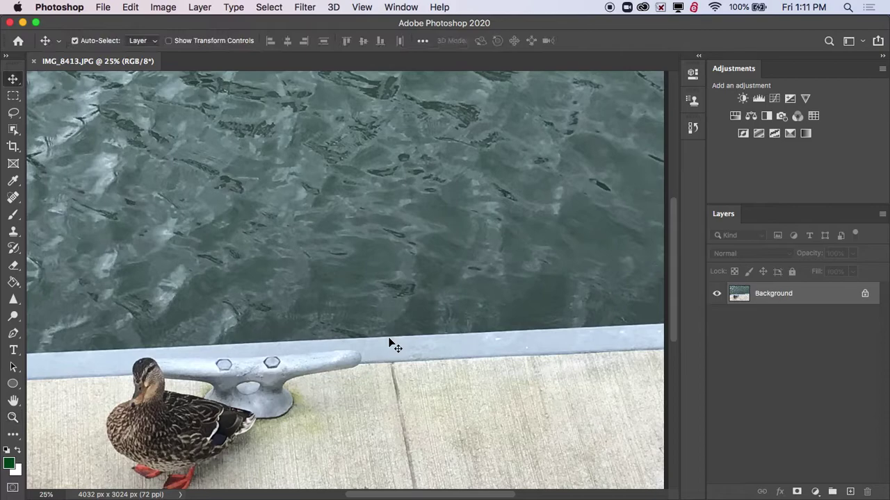
Magnify the water area to 400% to examine its fine detail.
mouse_move(263, 497)
key(super)
key(super)
key(super)
key(super+plus)
key(super+plus)
key(super+plus)
key(super+plus)
key(super+plus)
key(super+plus)
key(super+plus)
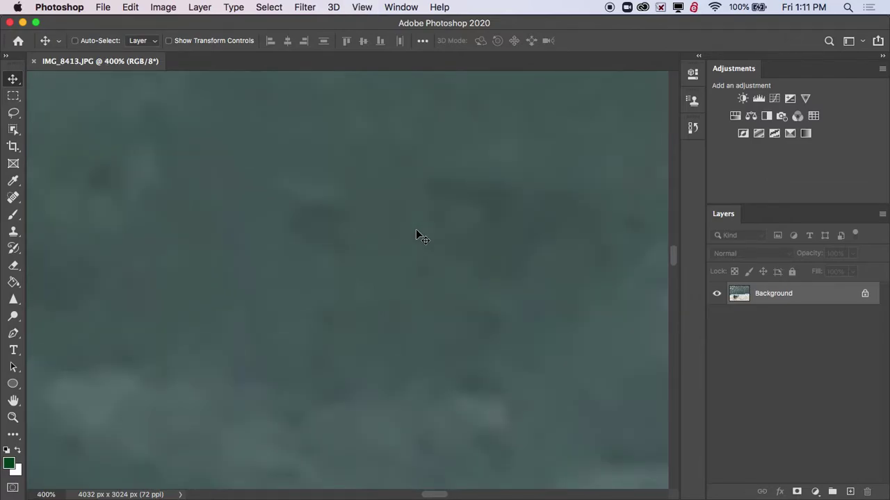
Zoom back out from the water detail to view the entire photo at 16.67%.
key(super+1)
key(super+minus)
key(super+minus)
key(super+minus)
key(super+minus)
key(super+minus)
key(super+minus)
key(super+minus)
key(super+minus)
key(super+minus)
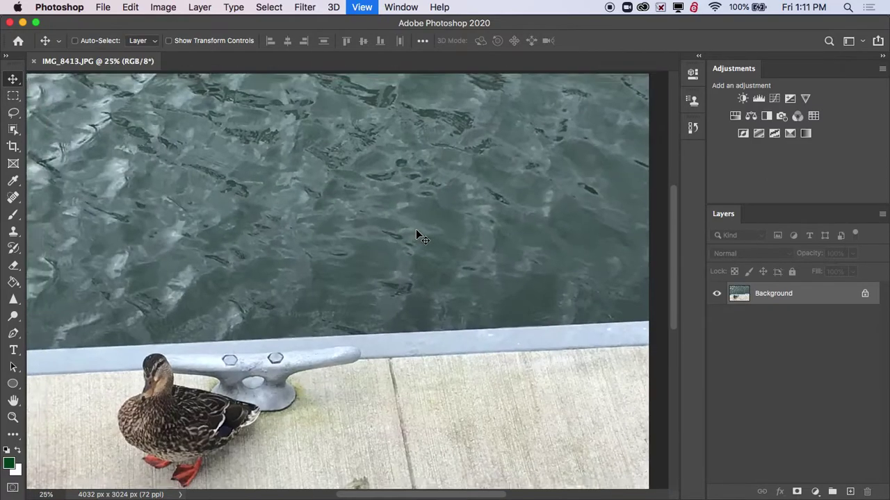
key(super+plus)
key(super+plus)
key(super+plus)
key(super+plus)
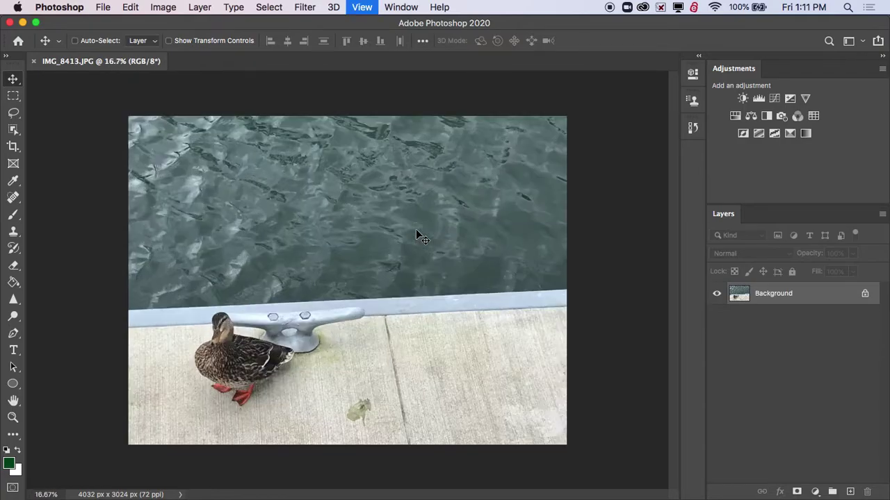
Examine the water and dock edge at 66.67% and return to the full-image view at 16.67%.
key(super+plus)
key(super+plus)
key(super+minus)
key(super+minus)
key(super+plus)
key(super+plus)
key(super+plus)
key(super+plus)
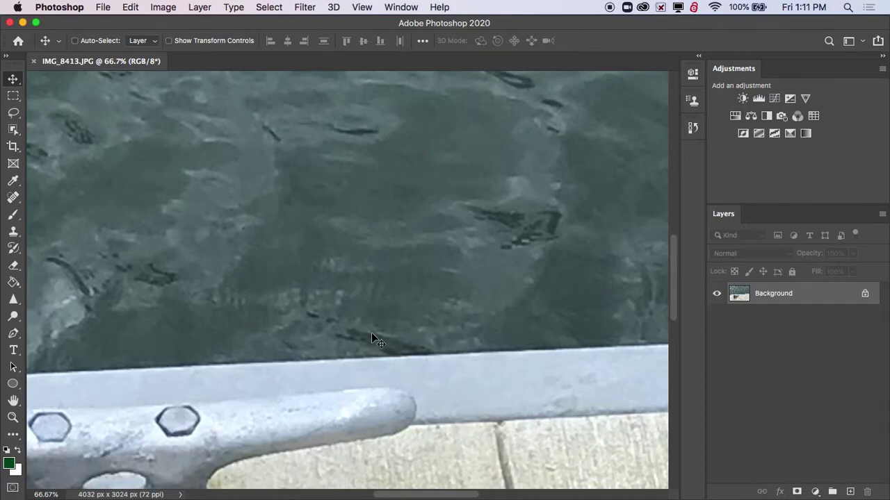
key(super+minus)
key(super+minus)
key(super+minus)
key(super+minus)
key(super)
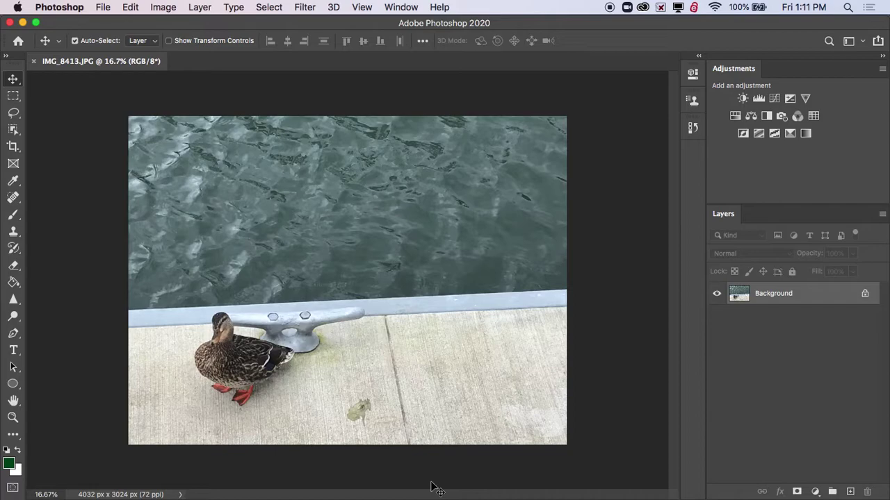
Compare the photo at 12.5% and 50% magnification, and zoom back out to see the duck and dock.
key(super+minus)
key(super+minus)
key(super+equal)
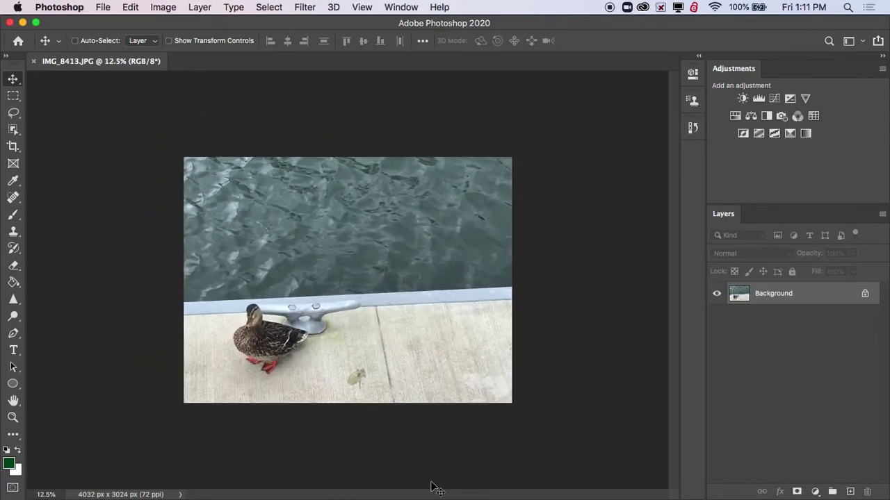
key(super+equal)
key(super+equal)
key(super+equal)
key(super+equal)
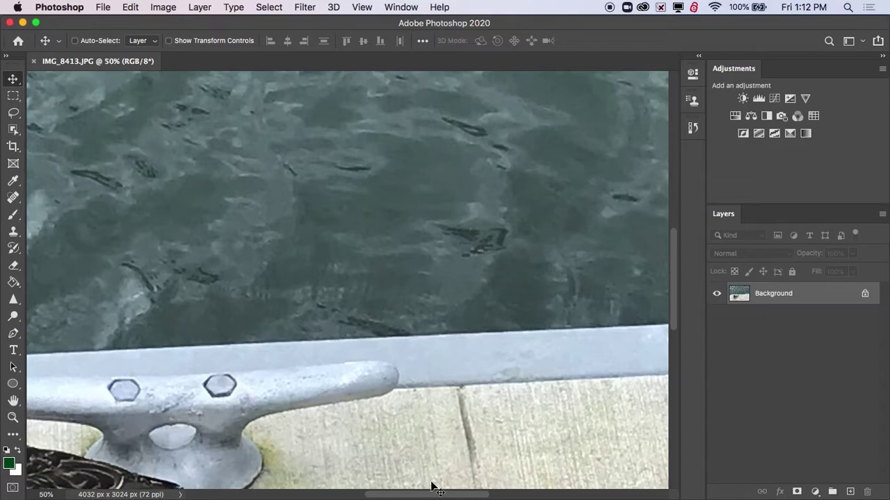
key(super+minus)
key(super+minus)
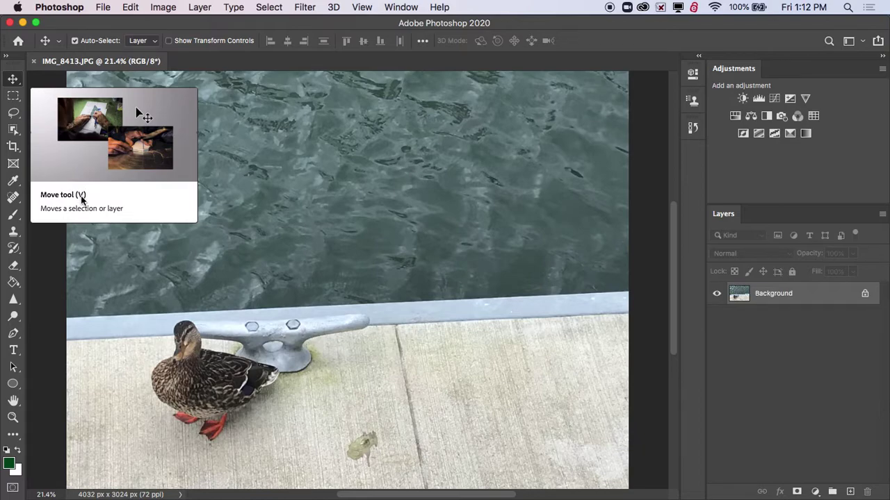
Try the Spot Healing Brush, return to the Move tool, and view the Lasso tool variants.
click(14, 197)
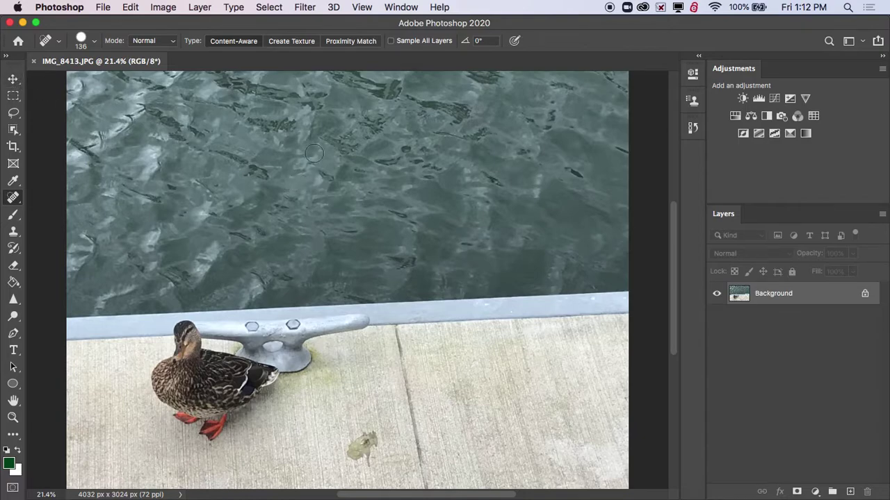
key(v)
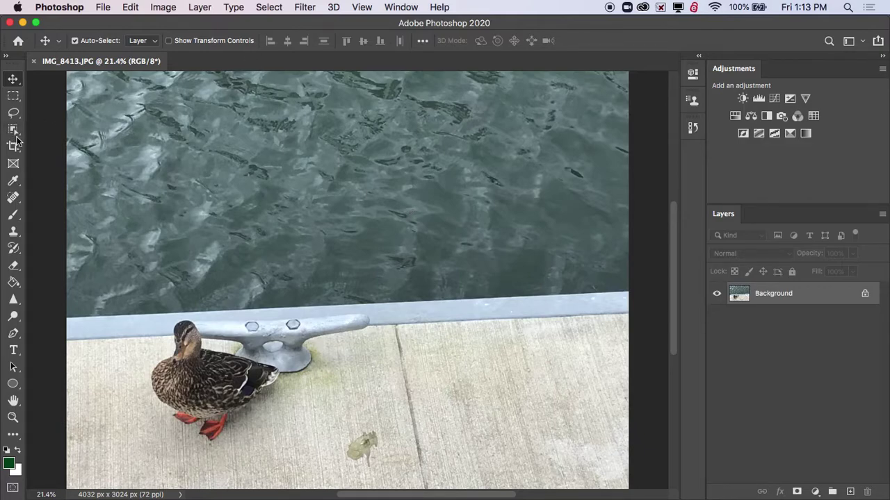
click(13, 116)
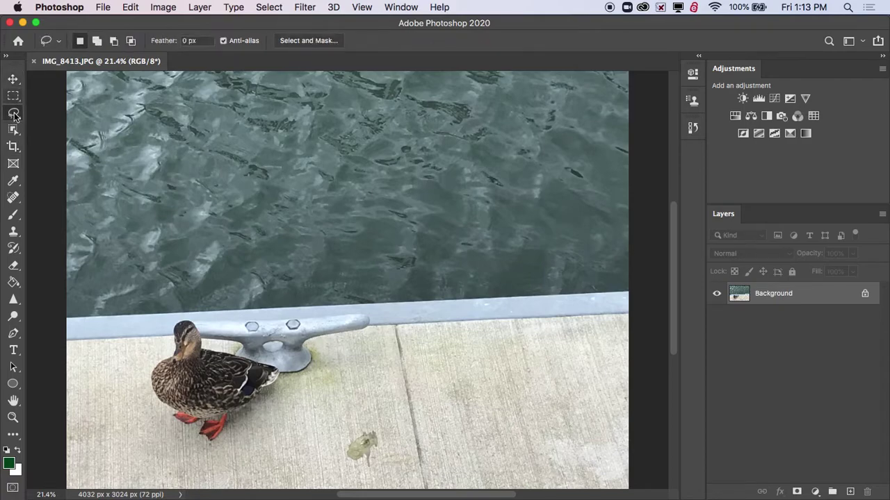
click(15, 116)
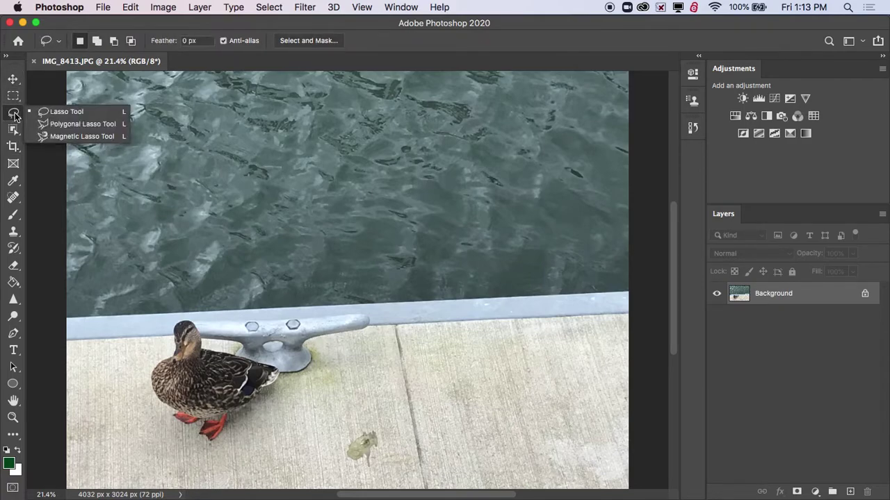
Draw a free-ratio crop area from the photo's left edge around the duck and cleat, and lower its top edge into the water.
click(14, 148)
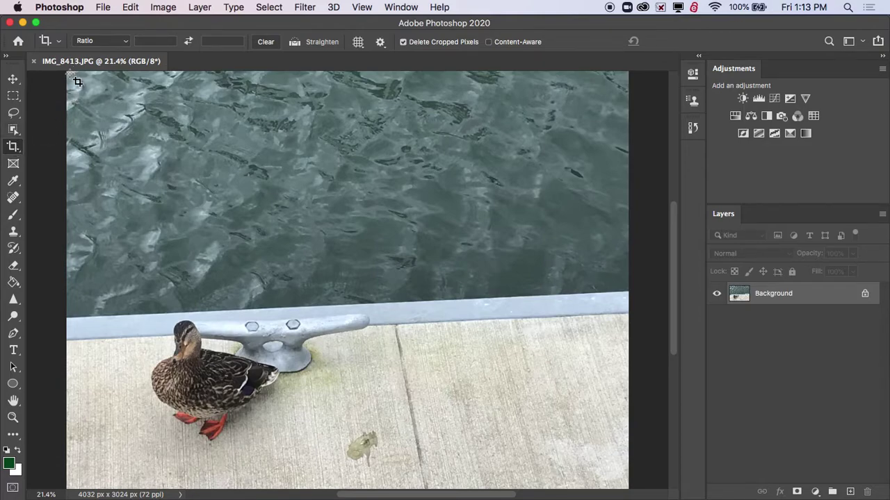
drag(71, 75, 535, 483)
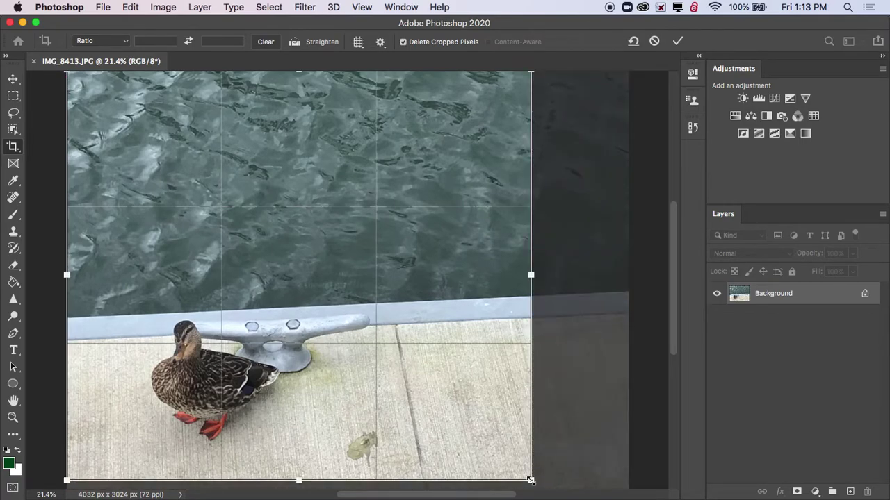
drag(299, 71, 297, 129)
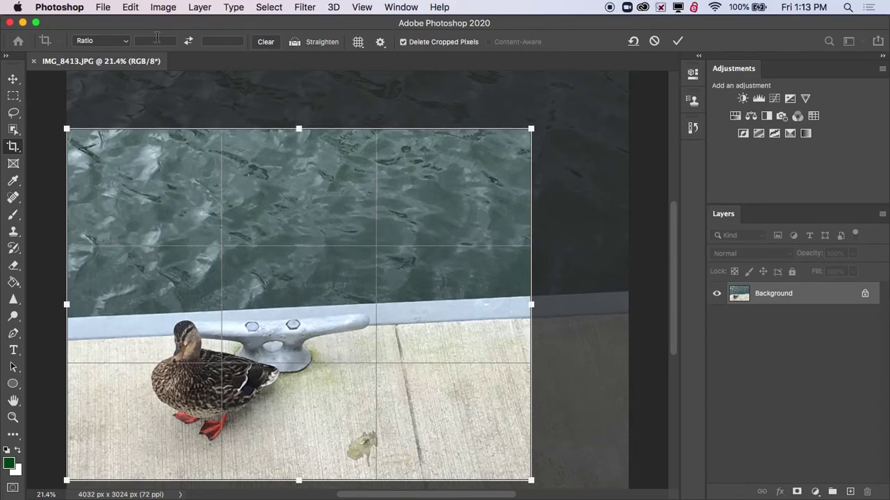
Set the crop ratio to 5 : 7 and reposition and shrink the crop area around the duck.
click(118, 41)
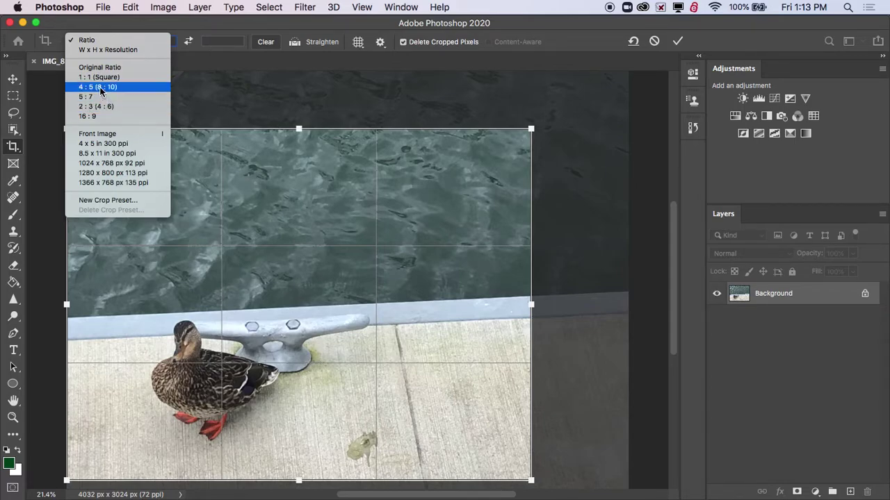
click(116, 98)
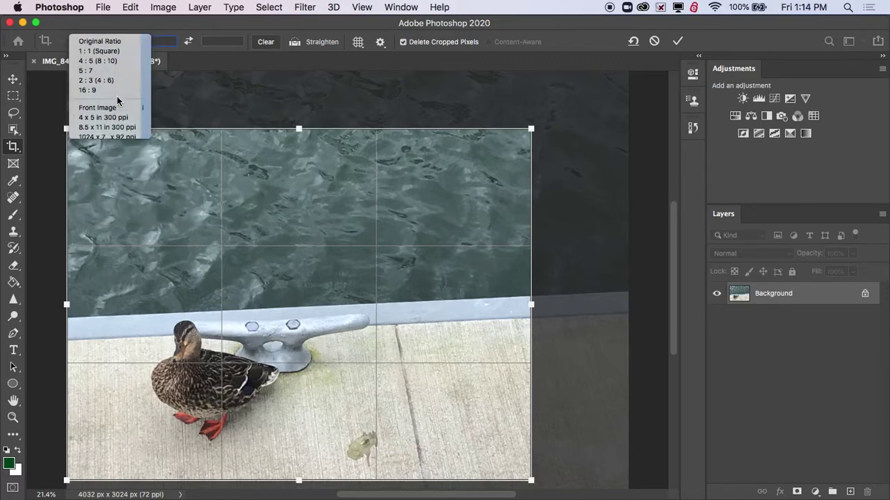
drag(400, 219, 297, 193)
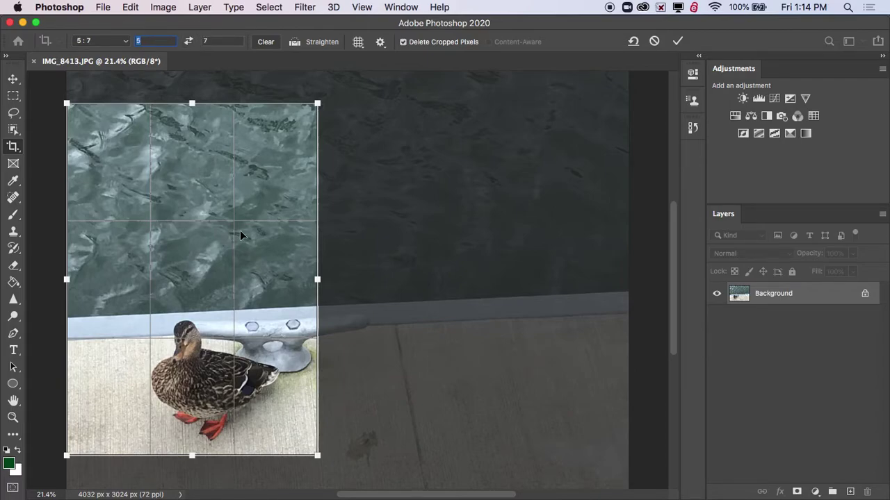
drag(256, 216, 313, 180)
drag(327, 128, 316, 147)
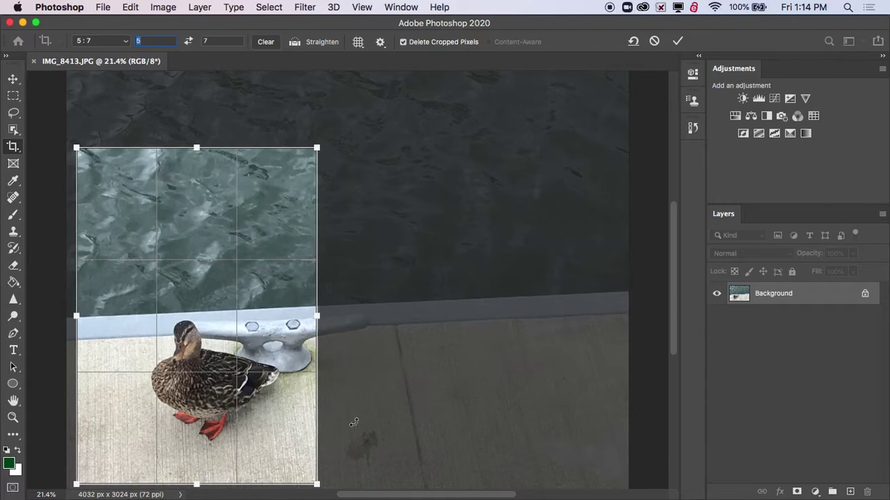
Swap the crop ratio to 7 : 5 landscape and enlarge the crop area to include more water and dock.
click(188, 41)
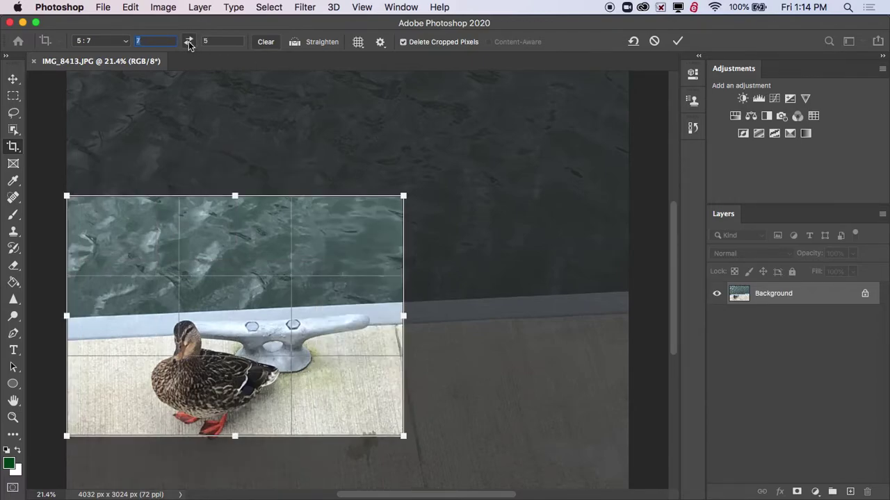
drag(404, 197, 483, 185)
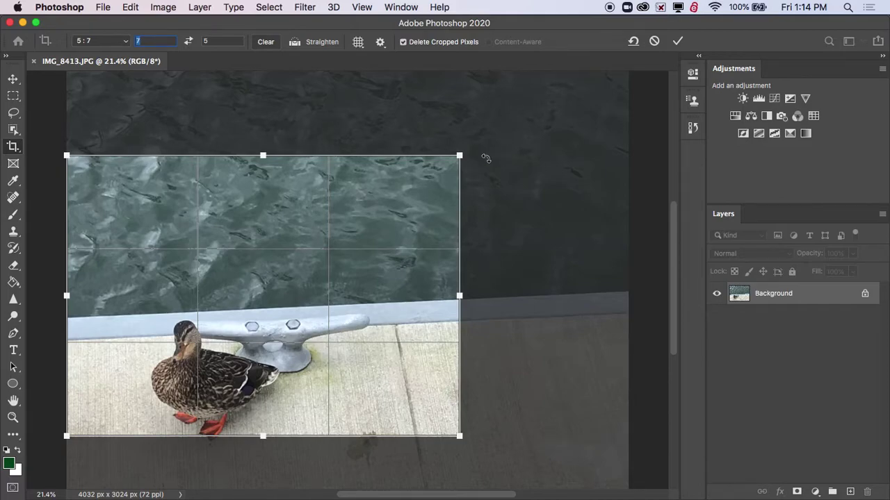
drag(458, 157, 544, 167)
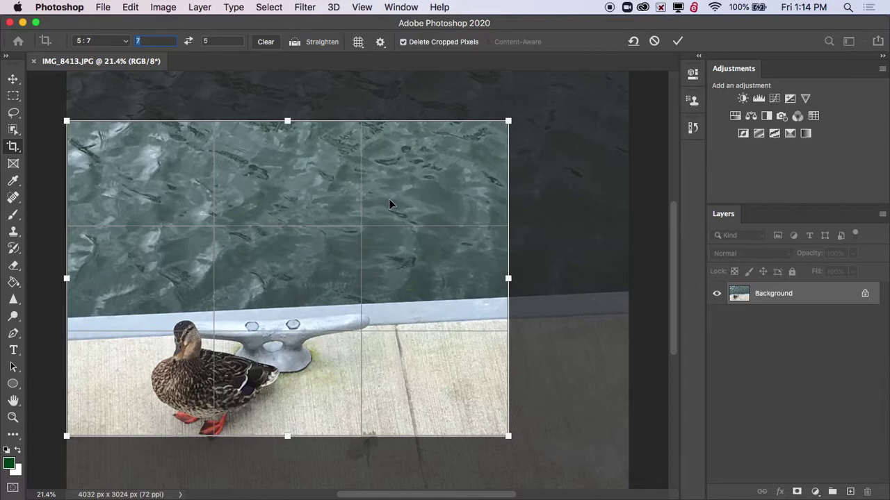
Enlarge the 7 : 5 crop area to take in more water and the leaf on the dock, and apply the crop.
drag(508, 121, 584, 130)
drag(484, 186, 477, 230)
drag(550, 139, 592, 108)
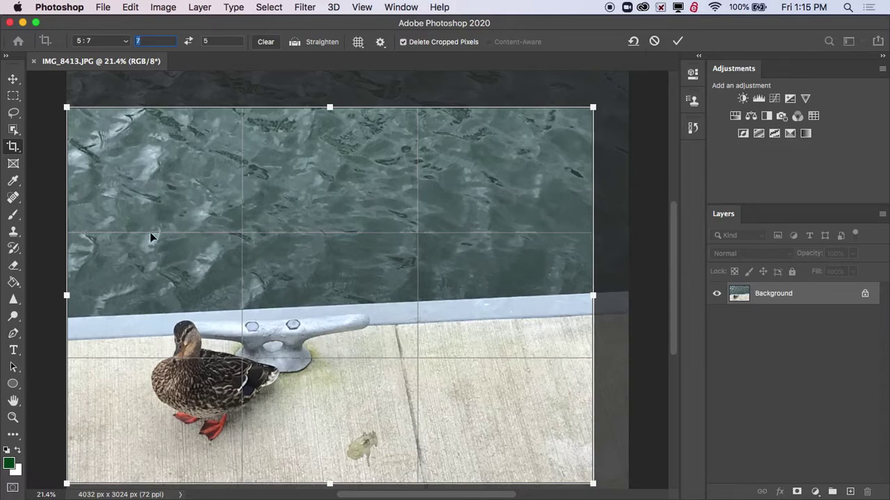
click(679, 41)
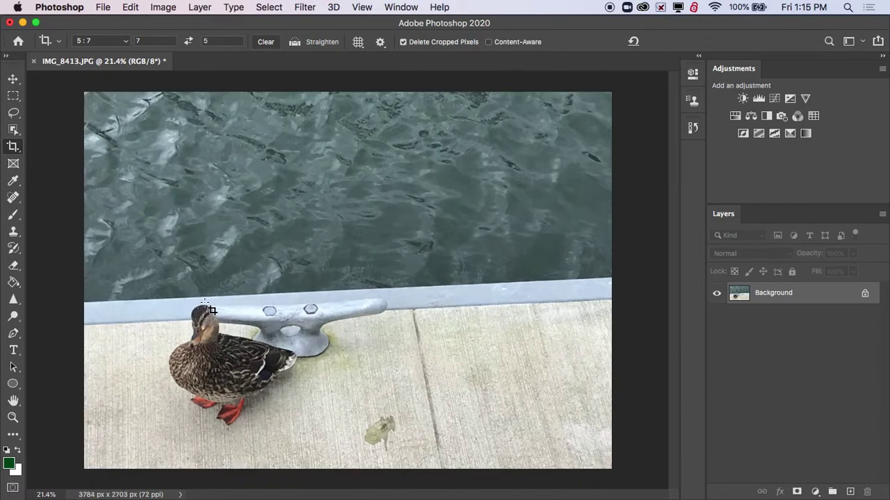
Switch to the Spot Healing Brush, try sizes up to 5000 px, and set its brush size to 260 px.
click(15, 199)
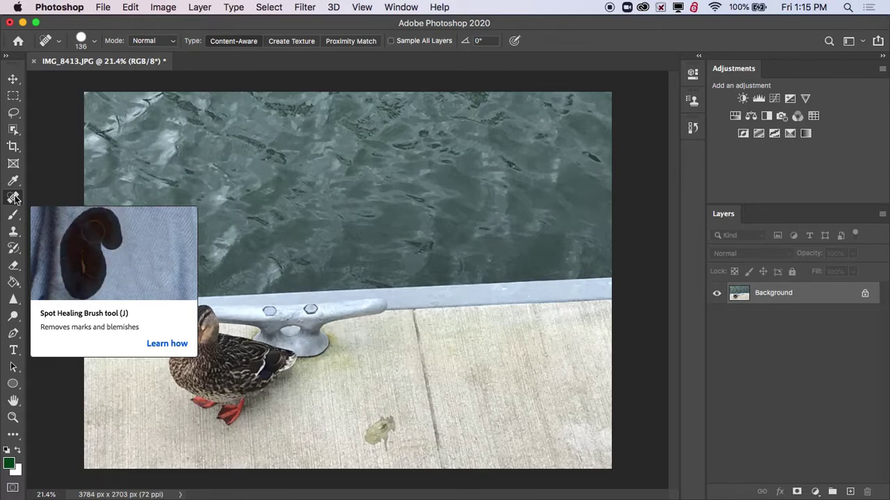
click(91, 48)
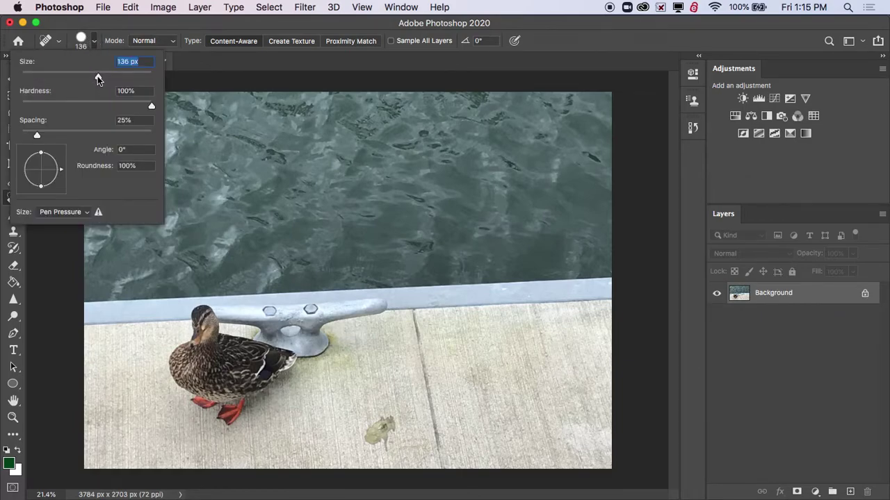
mouse_move(98, 76)
mouse_down()
mouse_move(82, 76)
mouse_move(104, 76)
mouse_move(89, 71)
mouse_up()
drag(109, 75, 233, 94)
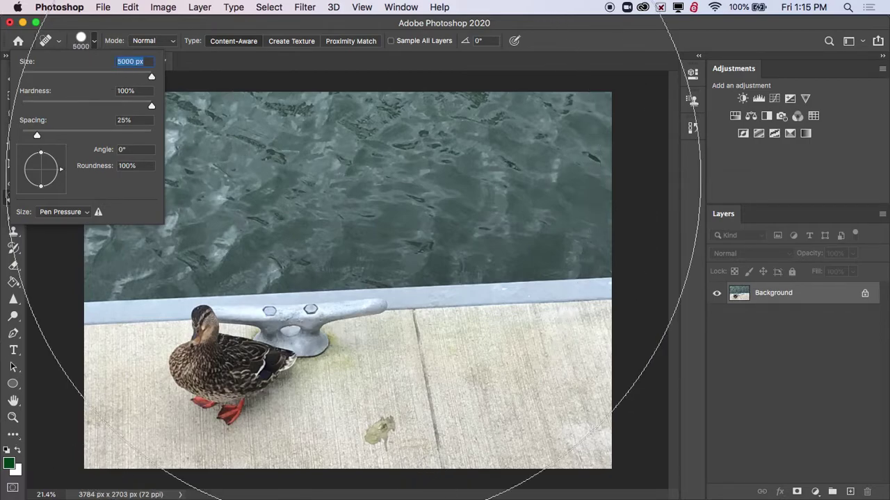
mouse_move(153, 75)
mouse_down()
mouse_move(115, 70)
mouse_move(123, 77)
mouse_up()
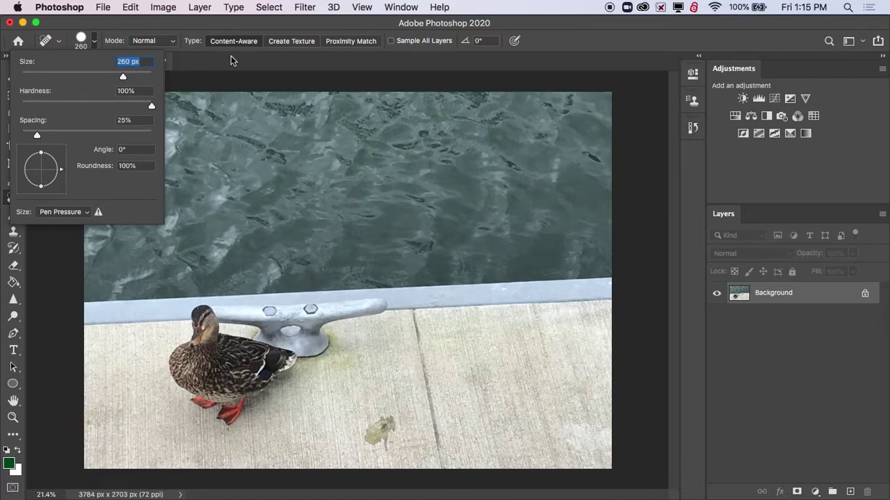
click(209, 24)
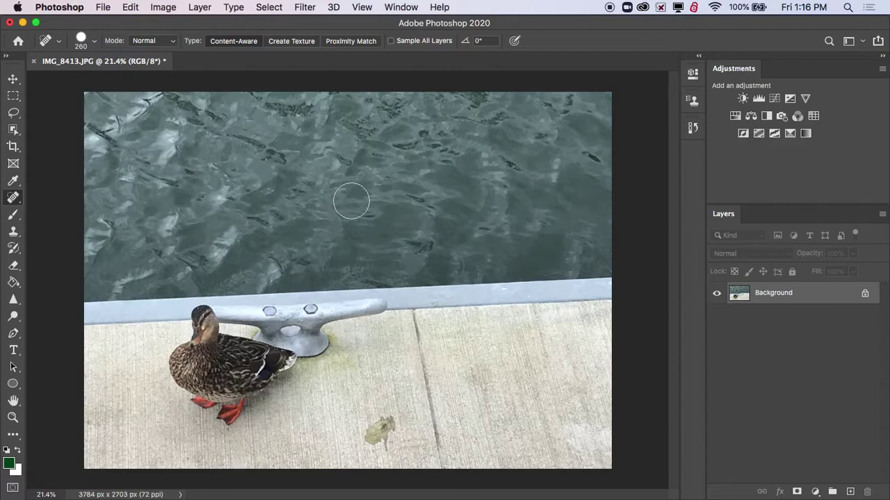
Enlarge the healing brush in increments to 2300 px over the water.
key(bracketright)
key(bracketright)
key(bracketright)
key(bracketright)
key(bracketright)
key(bracketright)
key(bracketright)
key(bracketright)
key(bracketright)
key(bracketright)
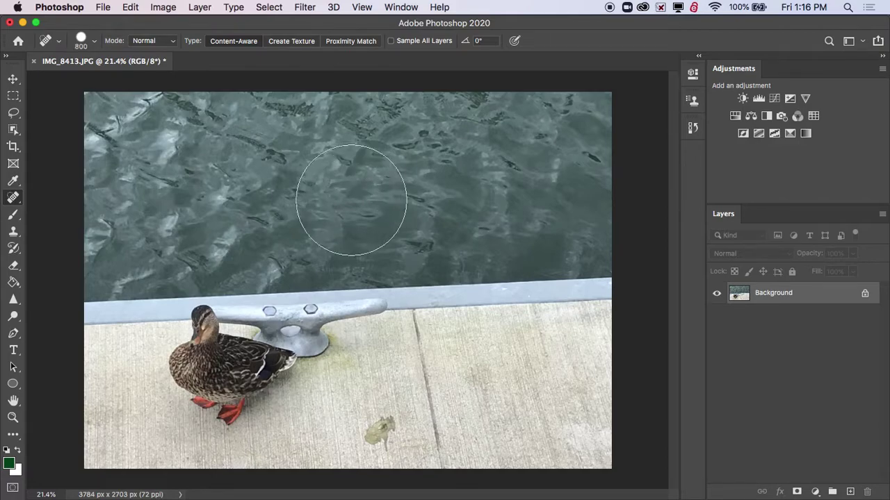
key(bracketright)
key(bracketright)
key(bracketright)
key(bracketright)
key(bracketright)
key(bracketright)
key(bracketright)
key(bracketright)
key(bracketright)
key(bracketright)
key(bracketright)
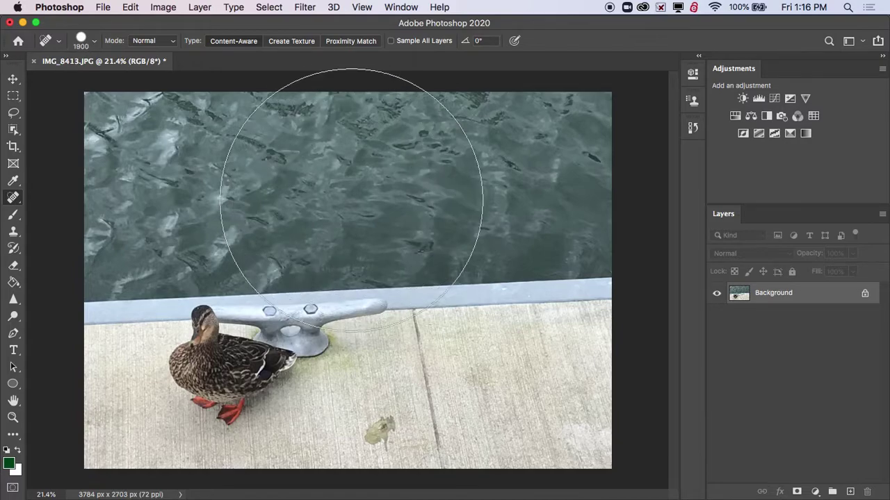
key(bracketright)
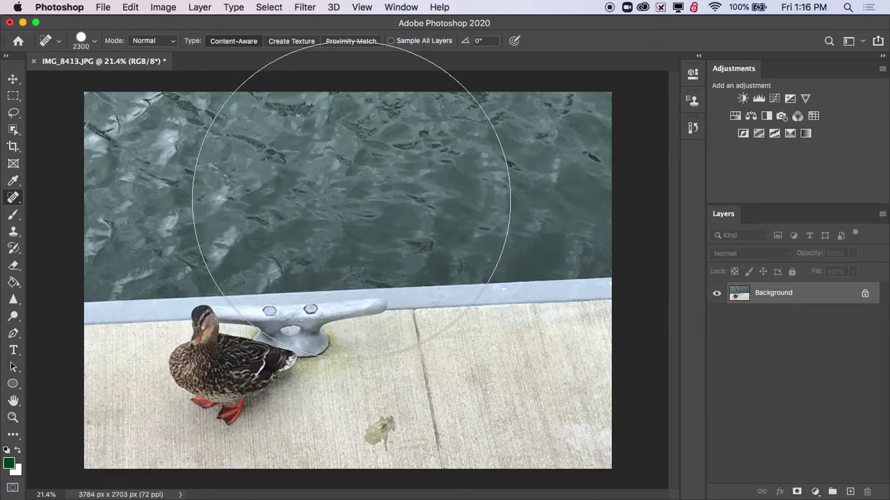
Shrink the healing brush in increments to 100 px.
key(bracketleft)
key(bracketleft)
key(bracketleft)
key(bracketleft)
key(bracketleft)
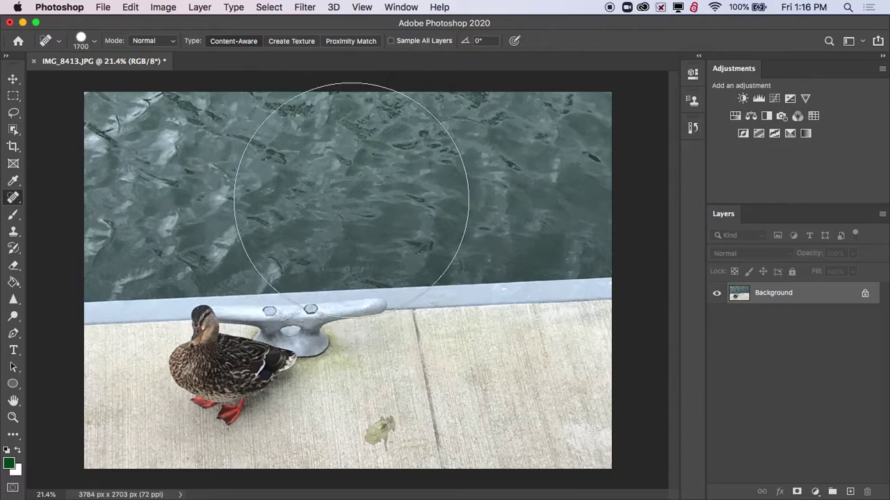
key(bracketleft)
key(bracketleft)
key(bracketleft)
key(bracketleft)
key(bracketleft)
key(bracketleft)
key(bracketleft)
key(bracketleft)
key(bracketleft)
key(bracketleft)
key(bracketleft)
key(bracketleft)
key(bracketleft)
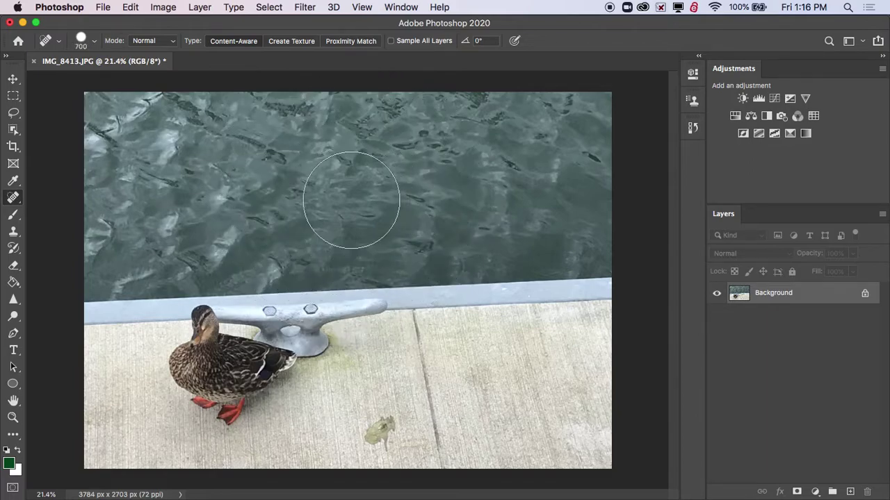
key(bracketleft)
key(bracketleft)
key(bracketleft)
key(bracketleft)
key(bracketleft)
key(bracketleft)
key(bracketleft)
key(bracketleft)
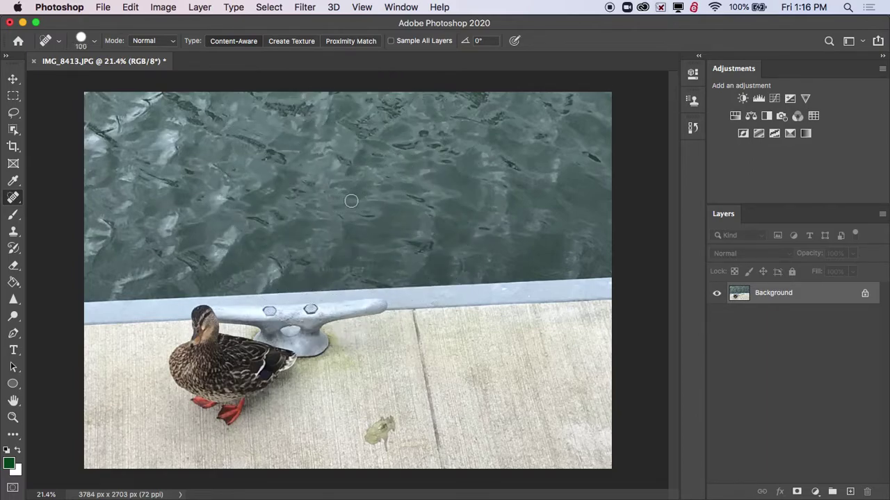
Enlarge the healing brush in increments to 500 px.
key(bracketright)
key(bracketright)
key(bracketright)
key(bracketright)
key(bracketright)
key(bracketright)
key(bracketright)
key(bracketright)
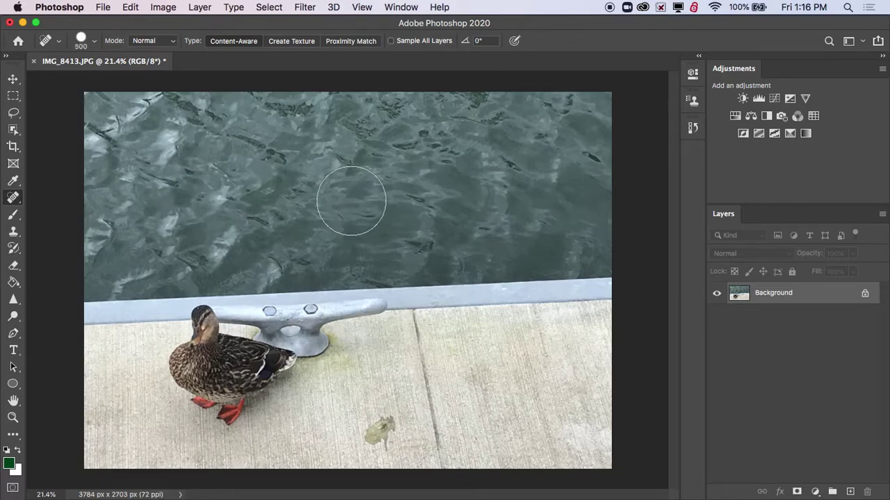
Set the healing brush size to 190 px in the brush options and close them.
click(93, 40)
drag(130, 77, 125, 77)
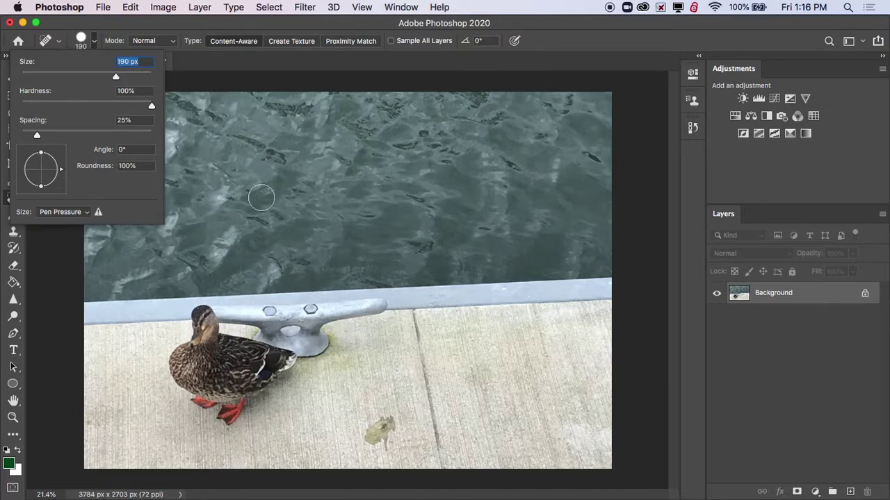
text(11)
key(Return)
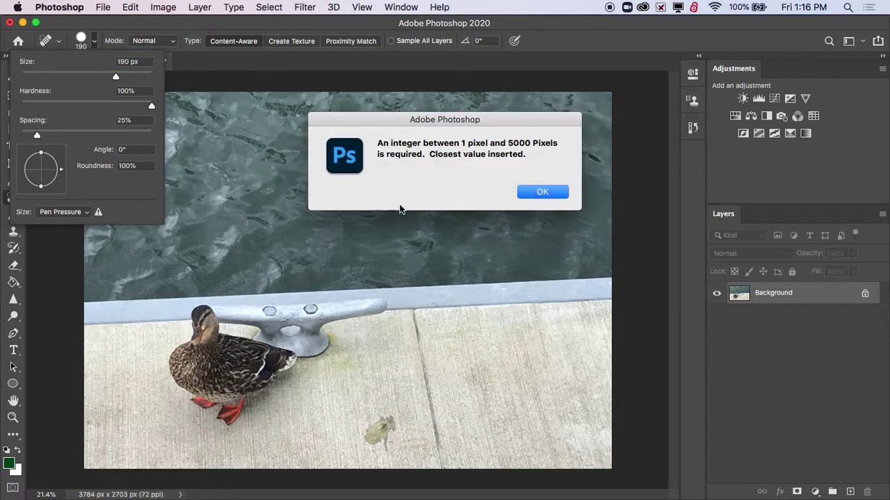
click(540, 193)
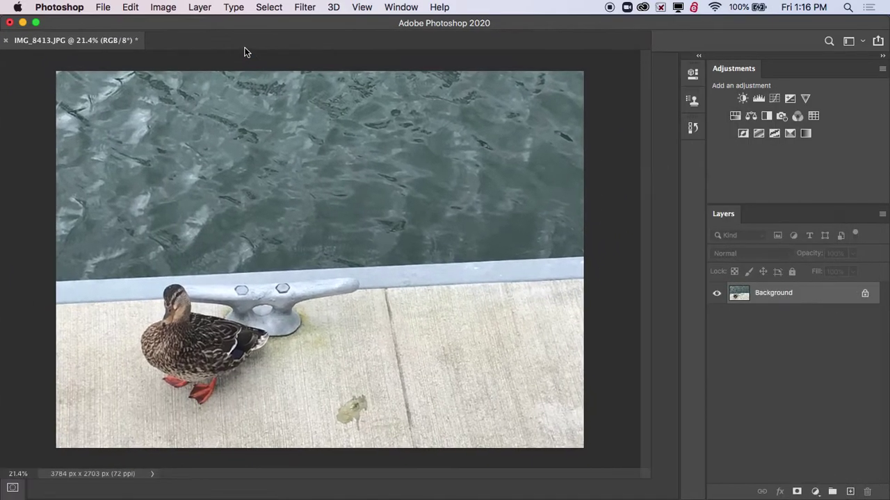
drag(243, 52, 257, 71)
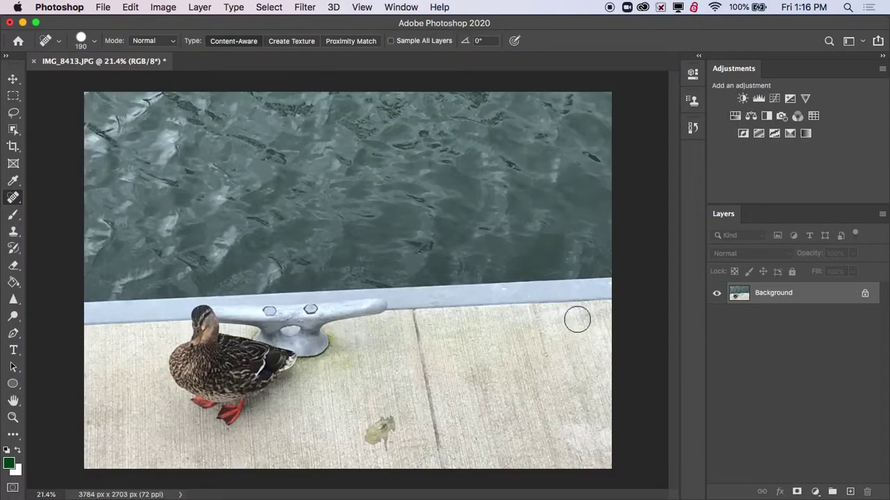
Vary the healing brush size up and down over the water, ending at 700 px.
key(bracketright)
key(bracketright)
key(bracketright)
key(bracketright)
key(bracketright)
key(bracketright)
key(bracketleft)
key(bracketleft)
key(bracketleft)
key(bracketleft)
key(bracketleft)
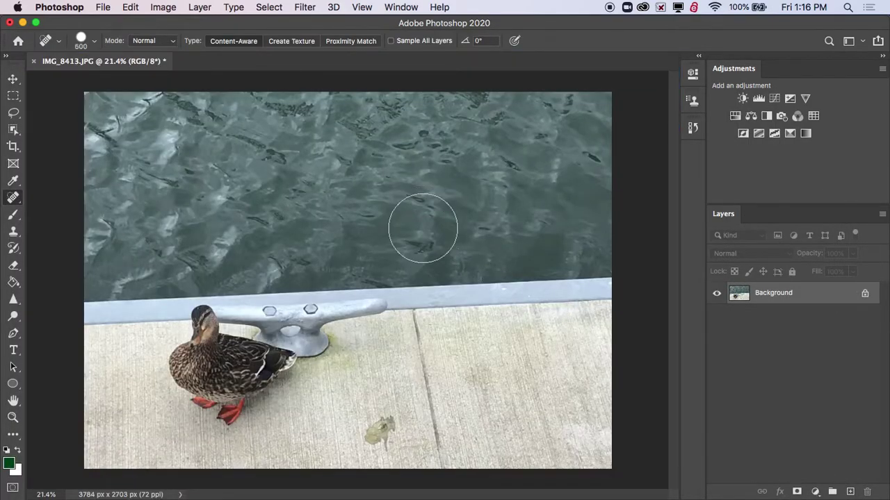
key(bracketright)
key(bracketright)
key(bracketright)
key(bracketright)
key(bracketright)
key(bracketleft)
key(bracketleft)
key(bracketleft)
key(bracketright)
key(bracketright)
key(bracketright)
key(bracketright)
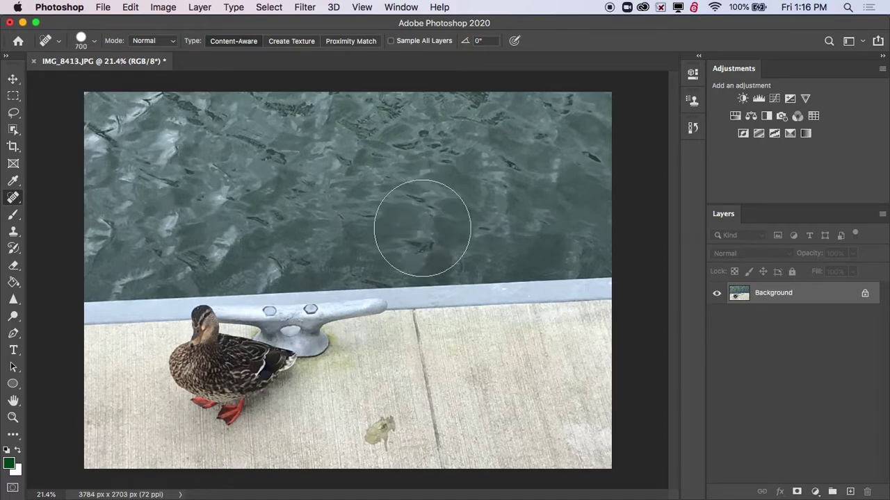
Reduce the healing brush to 125 px, slightly smaller than the leaf on the concrete.
key(bracketleft)
key(bracketleft)
key(bracketleft)
key(bracketleft)
key(bracketleft)
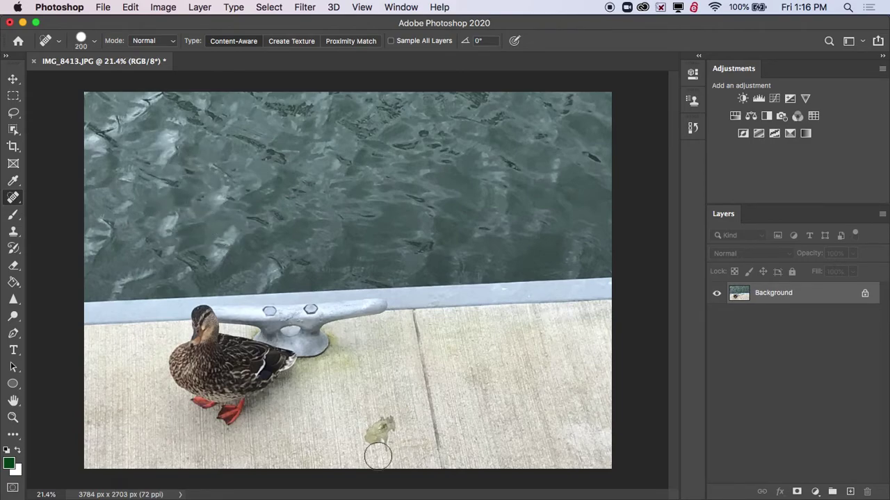
key(bracketleft)
key(bracketleft)
key(bracketleft)
Paint over the leaf and its stem with the Spot Healing Brush to remove them from the concrete.
click(184, 458)
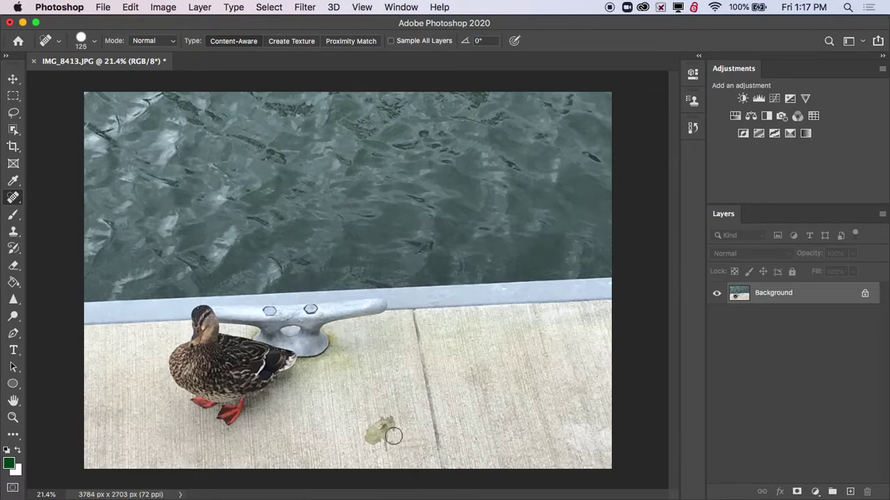
mouse_move(384, 451)
mouse_down()
mouse_move(391, 423)
mouse_move(369, 430)
mouse_move(370, 446)
mouse_move(386, 430)
mouse_move(368, 424)
mouse_move(383, 423)
mouse_move(381, 450)
mouse_move(397, 433)
mouse_up()
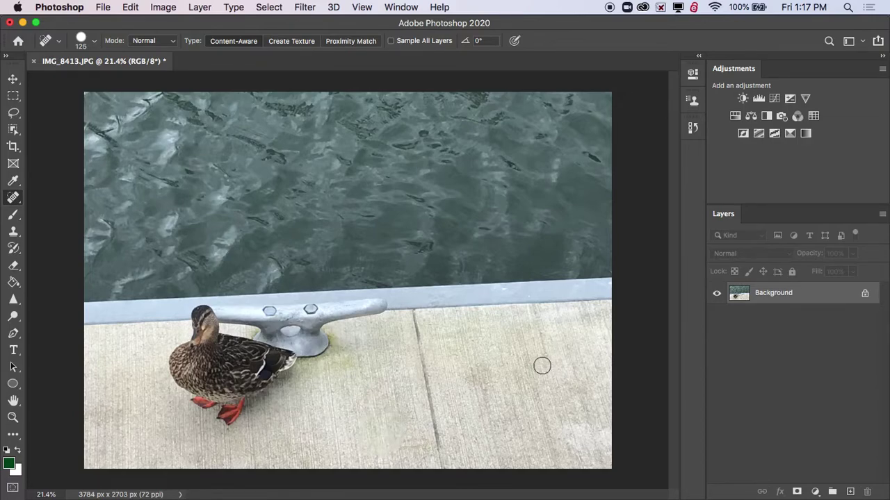
drag(405, 441, 405, 435)
click(231, 434)
Switch to the Brush tool and set its size to 300 px with 0% hardness.
click(15, 221)
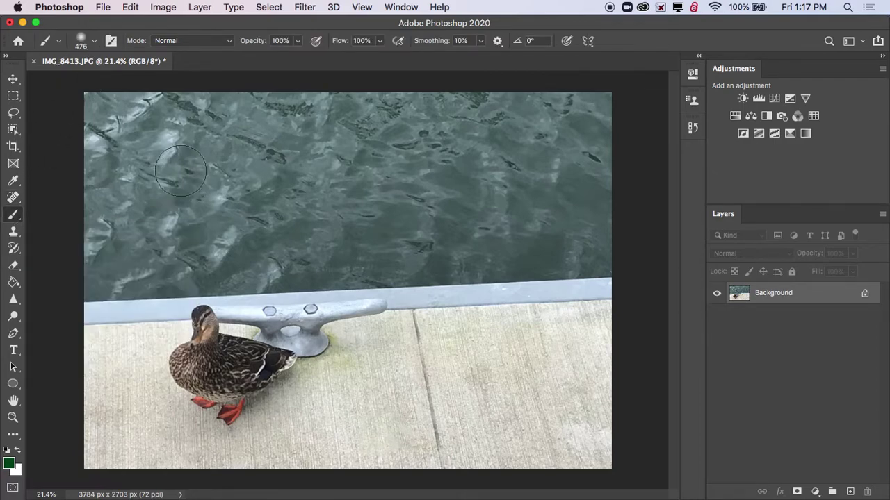
key(bracketleft)
key(bracketleft)
click(88, 44)
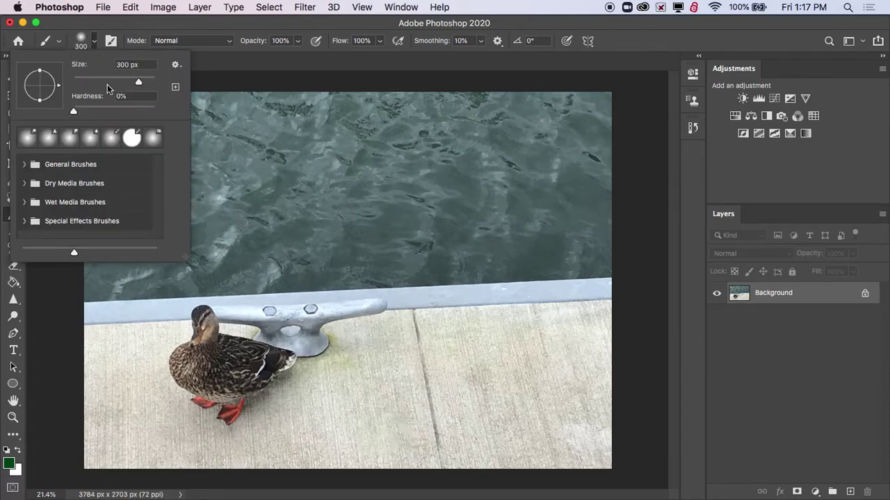
mouse_move(76, 111)
mouse_down()
mouse_move(164, 112)
mouse_move(62, 108)
mouse_up()
click(72, 108)
Paint a soft green dot on the concrete beside the duck and a winding stroke up into the water.
click(355, 414)
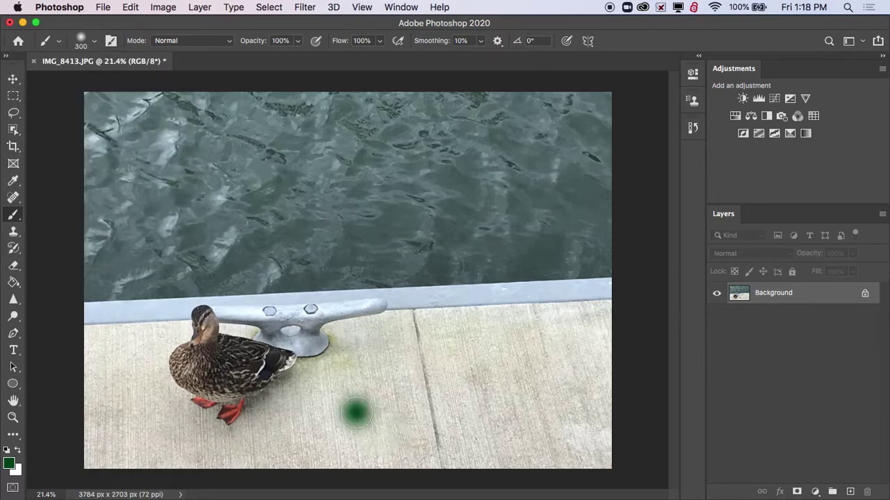
click(358, 413)
click(358, 413)
mouse_move(389, 376)
mouse_down()
mouse_move(542, 310)
mouse_move(498, 222)
mouse_move(470, 207)
mouse_up()
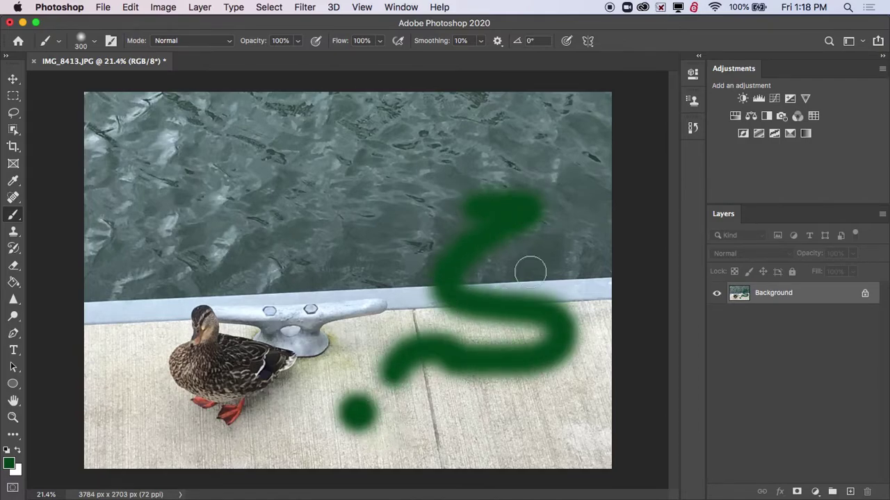
Undo the soft green dots and the winding stroke.
key(super+z)
key(super+z)
key(super+z)
key(super+z)
key(super+z)
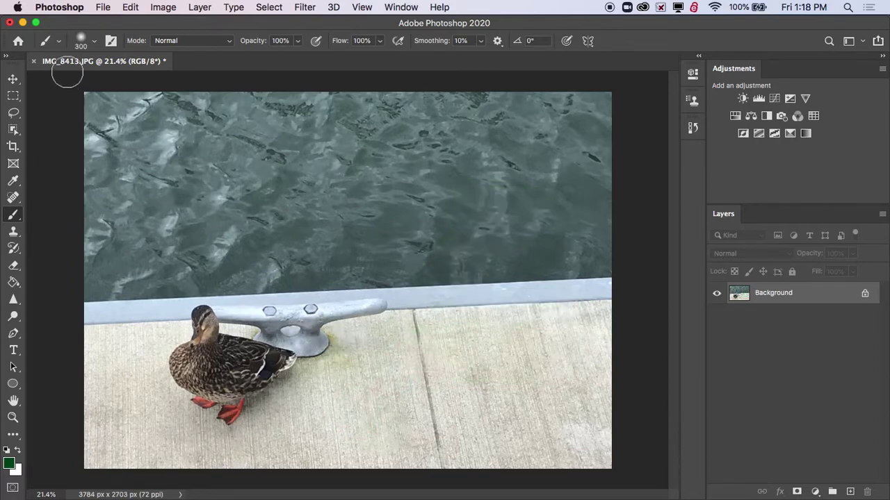
Set the brush hardness to 100% and paint a hard-edged green dot and a diagonal stroke on the concrete.
click(95, 40)
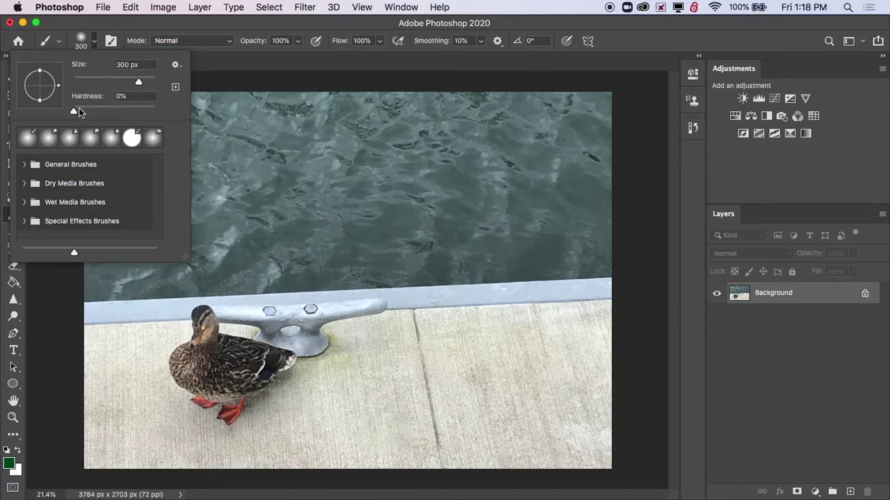
drag(75, 111, 155, 111)
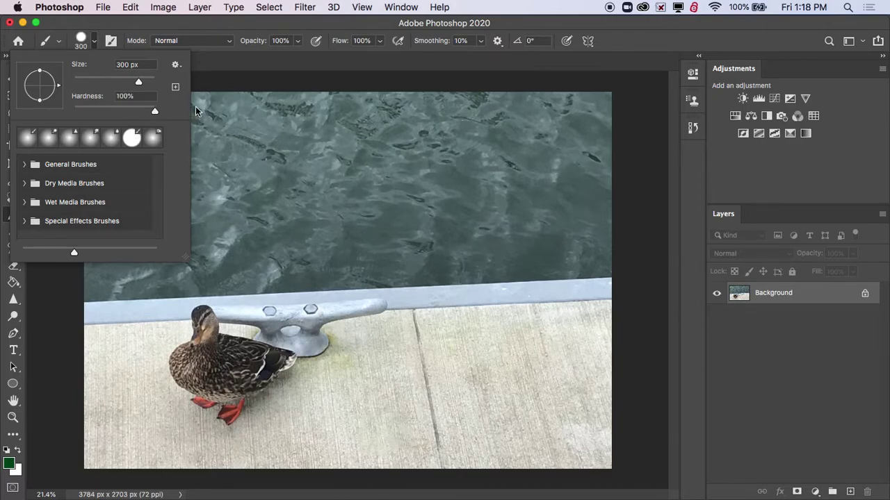
click(357, 398)
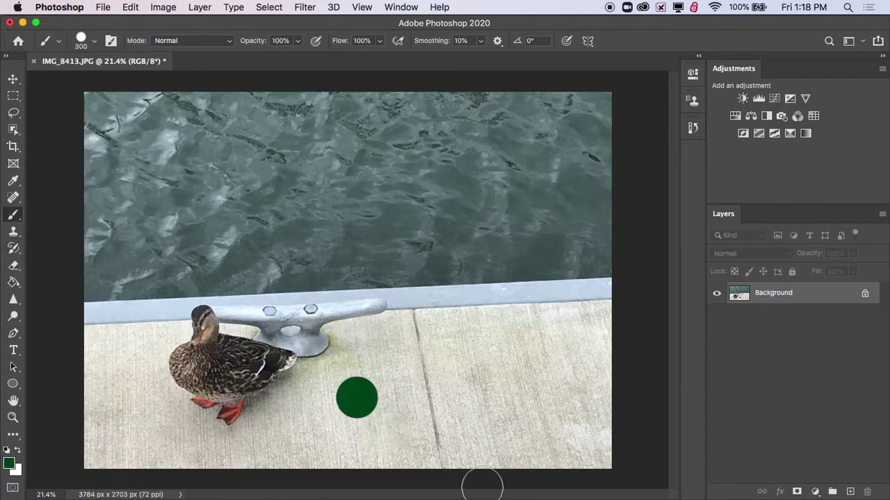
drag(420, 420, 467, 352)
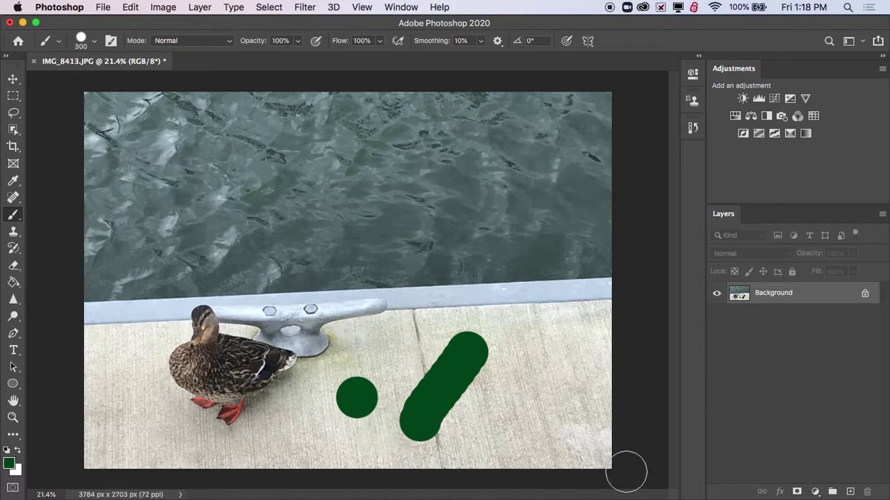
Undo the hard-edged green dot and the diagonal stroke.
key(super+z)
key(super+z)
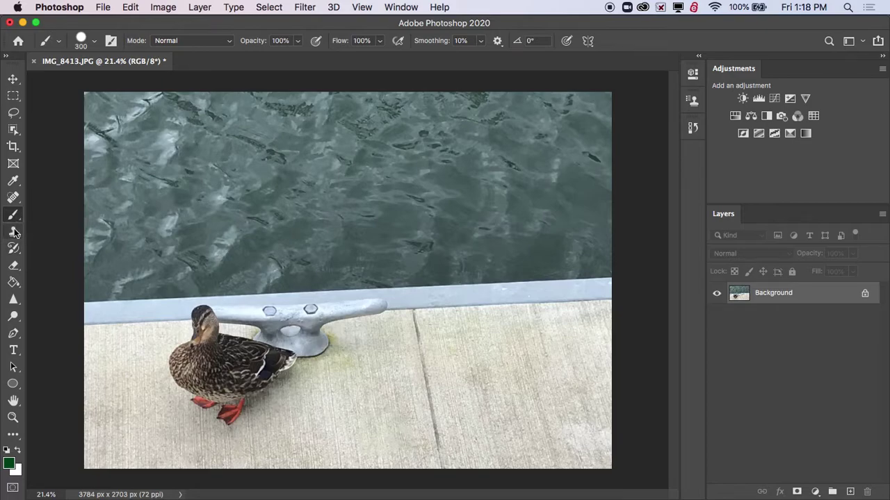
Switch to the Sharpen tool and view its Blur and Smudge variants.
click(12, 300)
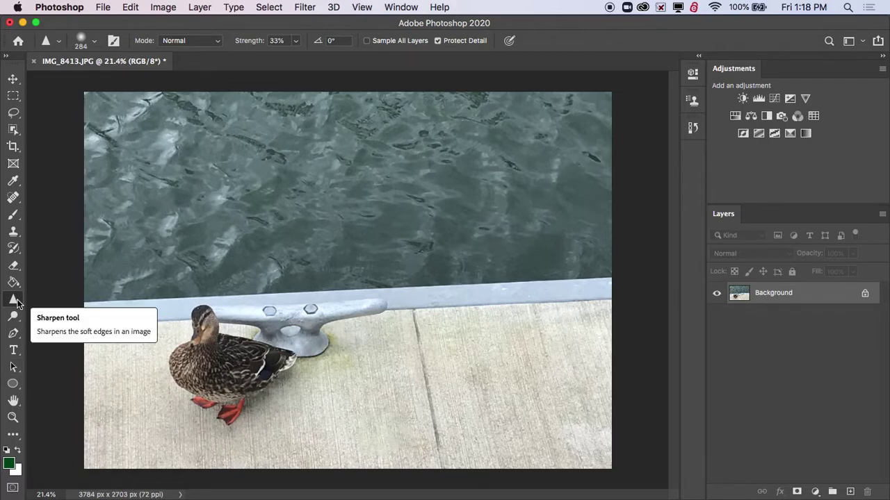
right_click(18, 300)
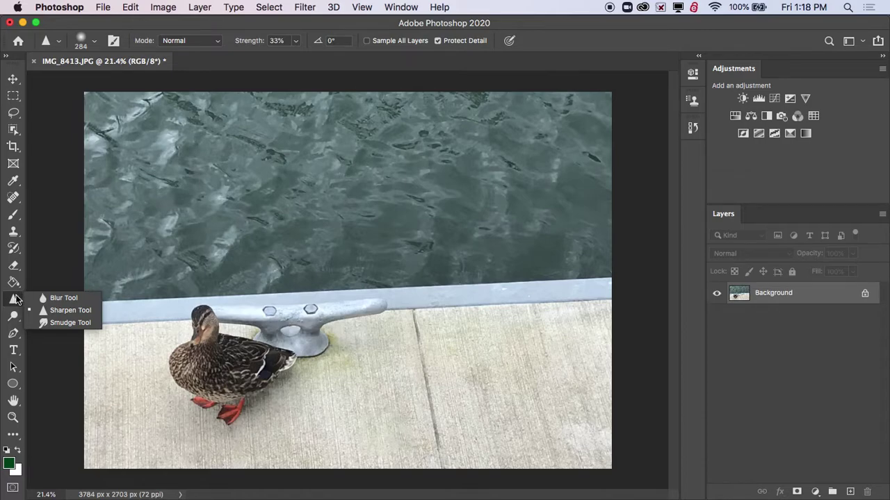
Sharpen across the duck's head and back, and switch to the Blur tool.
click(17, 299)
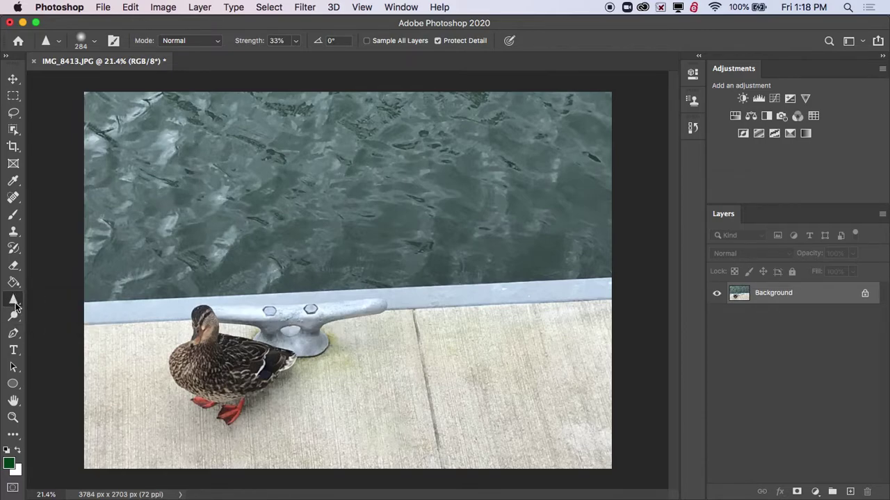
mouse_move(201, 321)
mouse_down()
mouse_move(188, 353)
mouse_move(228, 415)
mouse_move(193, 403)
mouse_move(259, 348)
mouse_move(285, 350)
mouse_up()
click(13, 302)
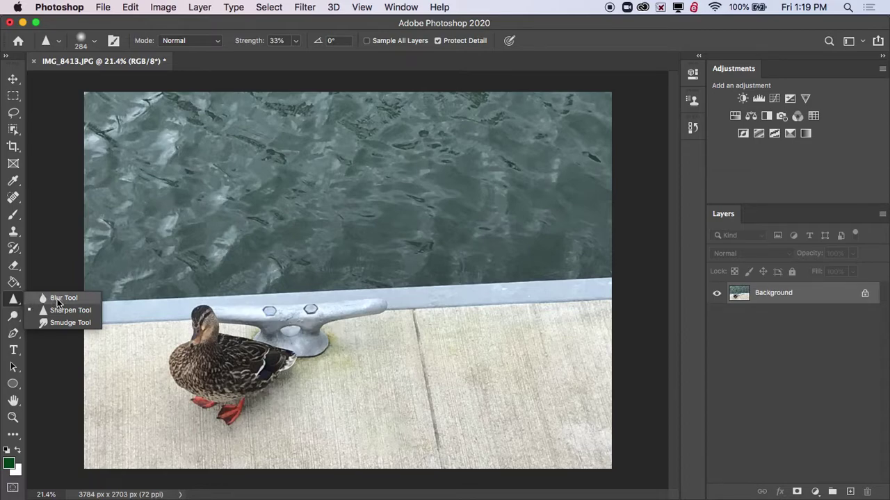
click(59, 298)
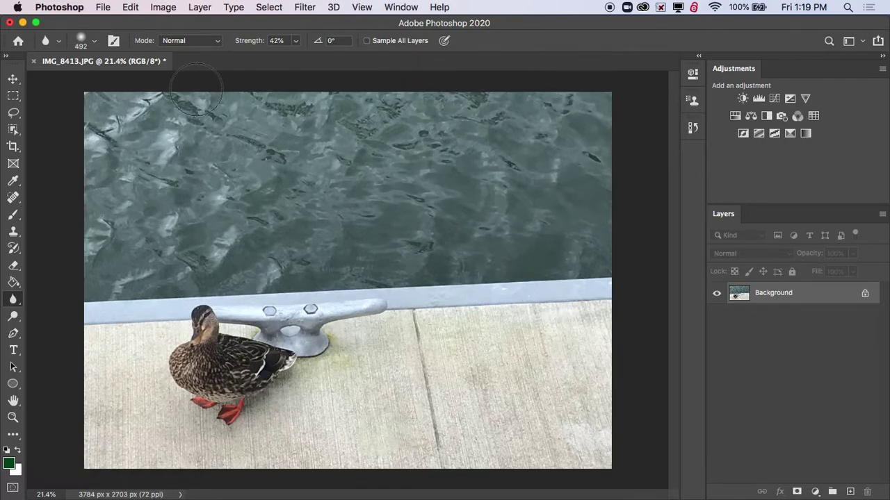
Examine the Blur tool's brush size and hardness settings and its strength control.
click(95, 44)
click(95, 44)
click(96, 44)
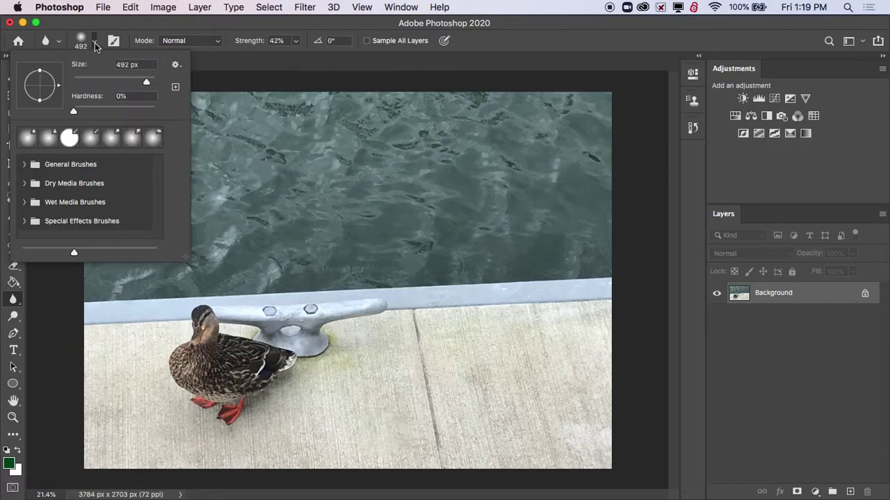
click(265, 26)
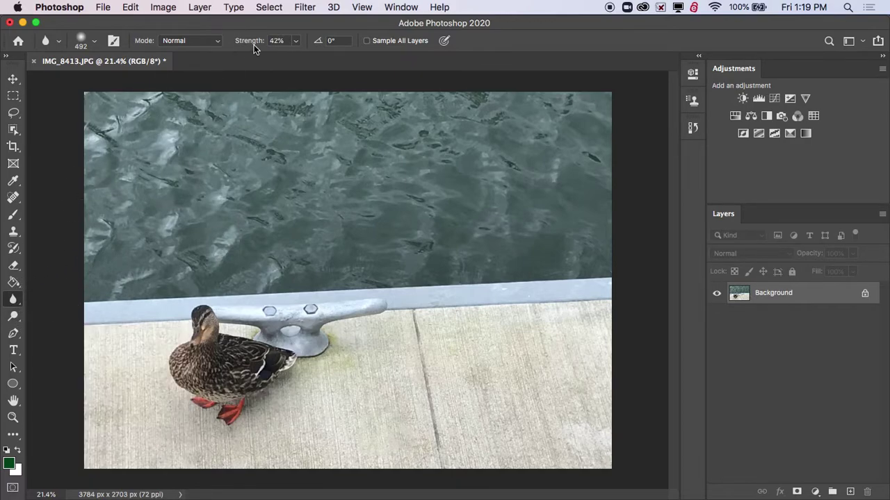
click(297, 41)
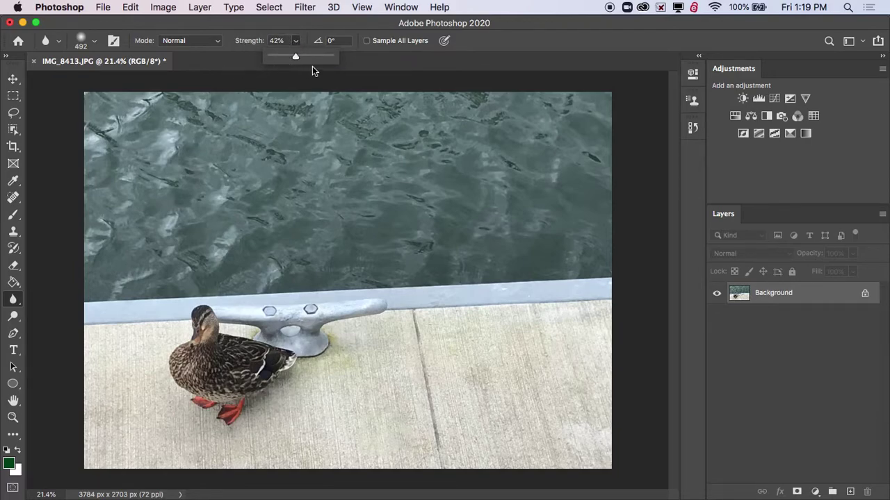
click(289, 29)
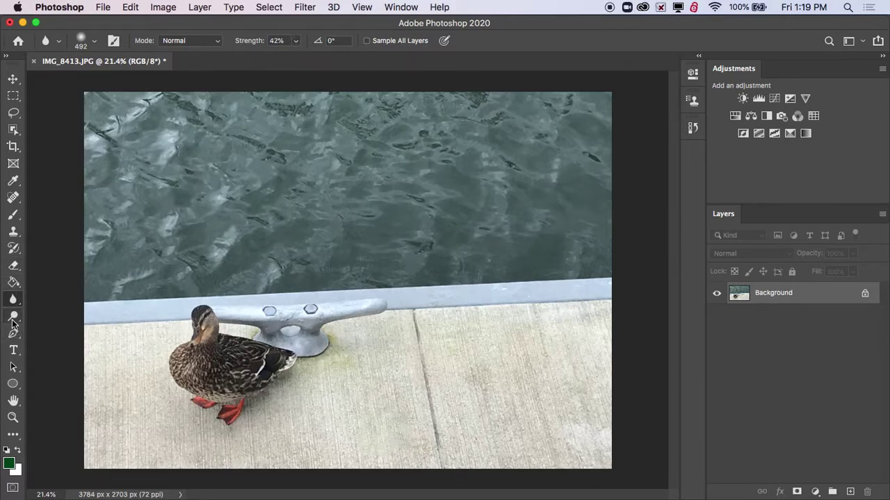
Lighten the shadows on the duck's back using the Dodge tool with the brush reduced to 175 px.
click(13, 317)
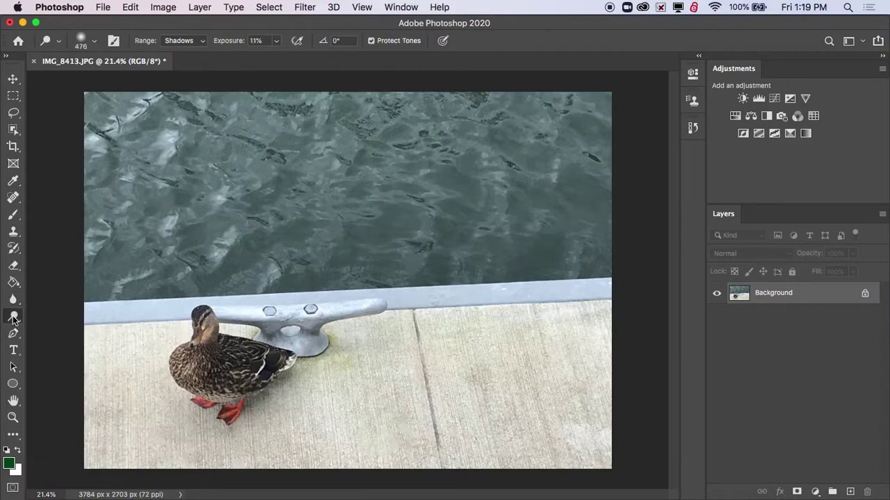
click(13, 318)
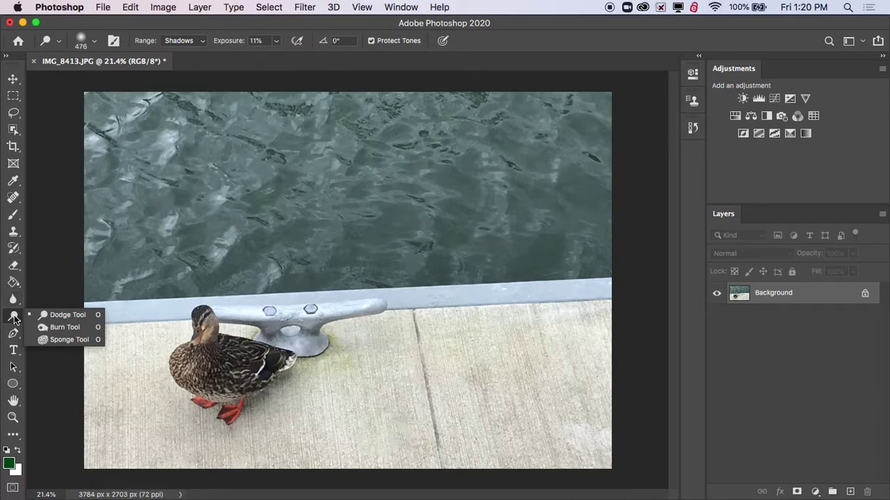
click(67, 315)
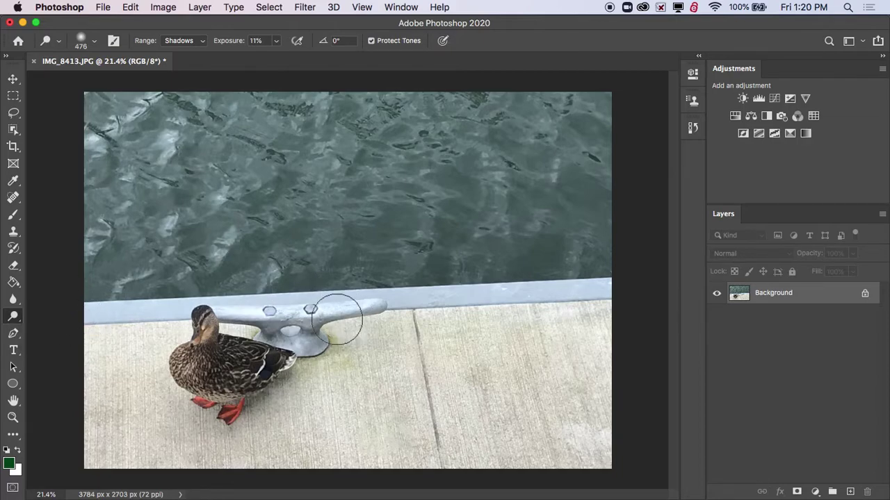
key(bracketleft)
key(bracketleft)
key(bracketleft)
key(bracketleft)
key(bracketleft)
key(bracketleft)
key(bracketleft)
key(bracketleft)
key(bracketleft)
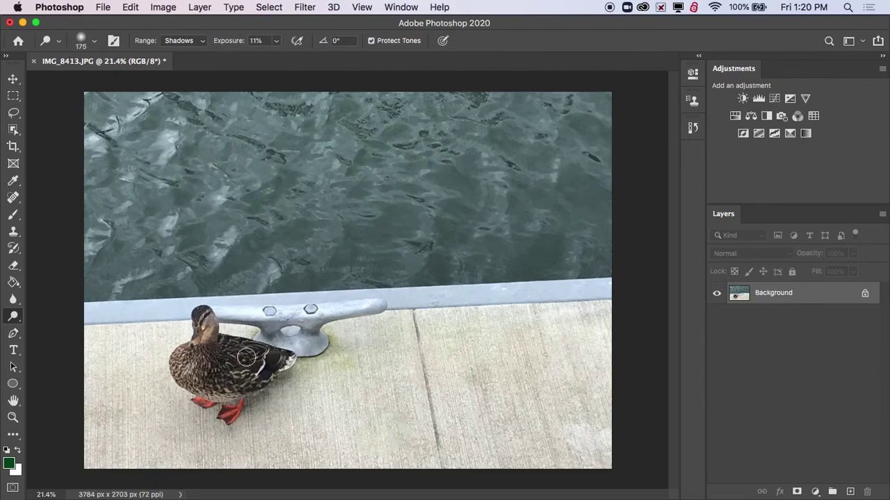
drag(246, 357, 272, 355)
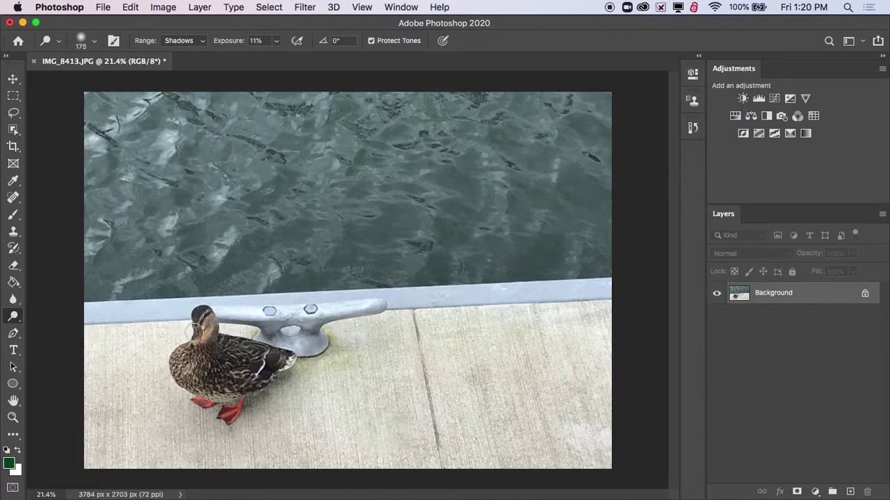
Switch to the Burn tool and reduce its brush size to 175 px.
click(9, 321)
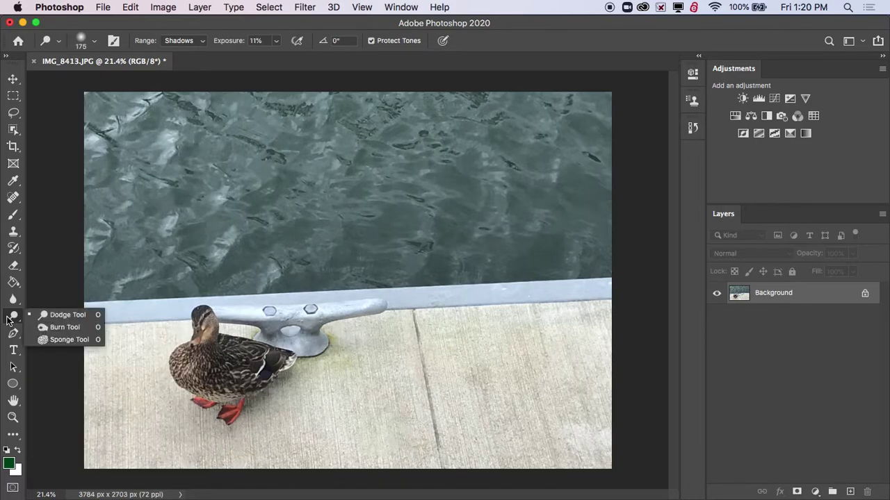
click(67, 328)
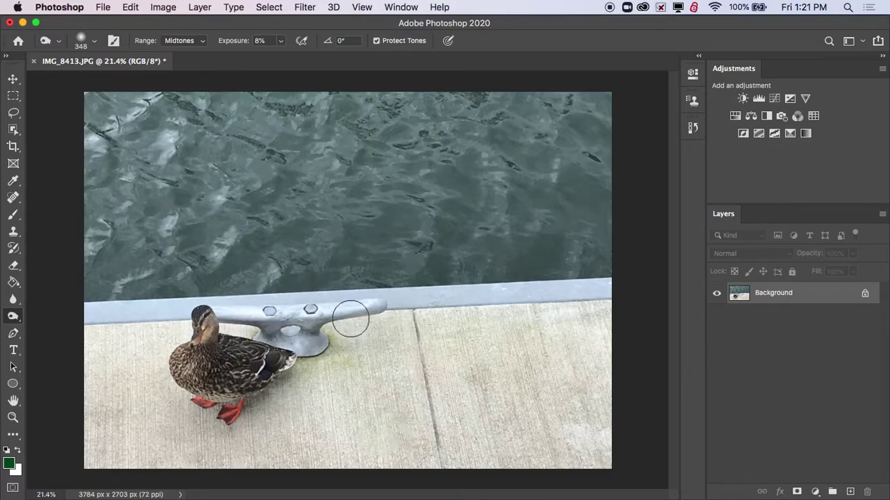
key(bracketleft)
key(bracketleft)
key(bracketleft)
key(bracketleft)
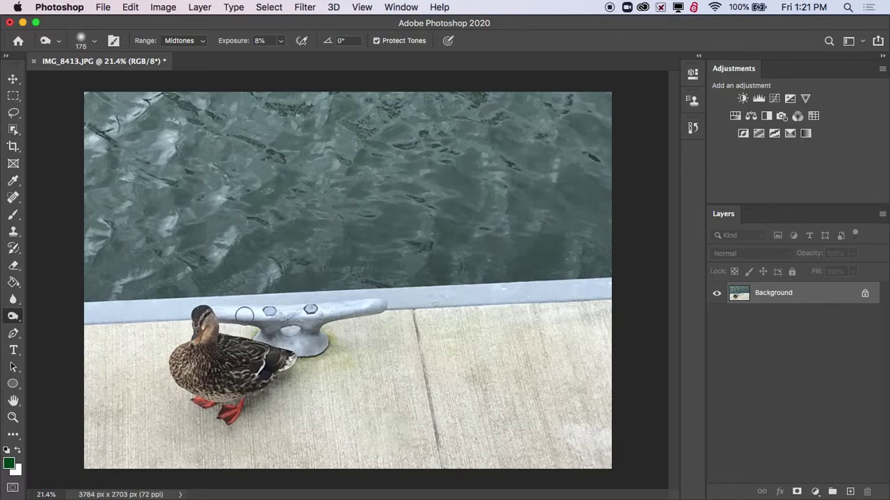
View the Burn tool's tonal range options and its Dodge and Sponge variants.
click(181, 41)
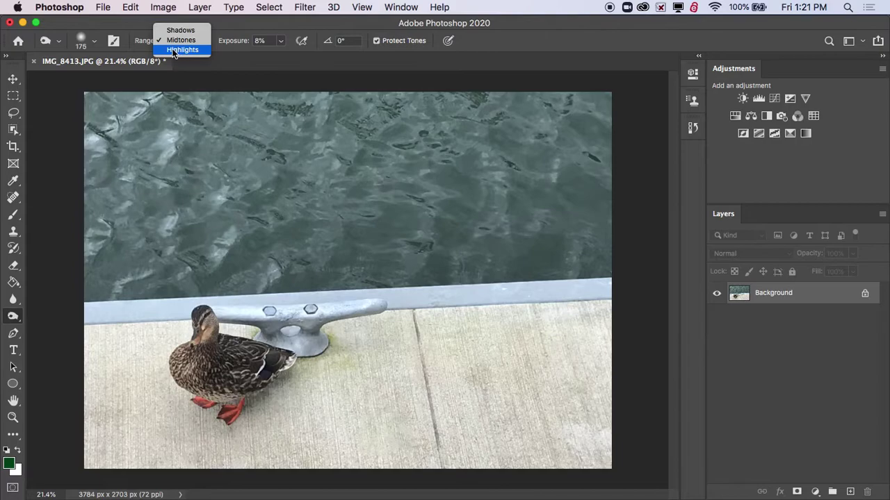
click(238, 24)
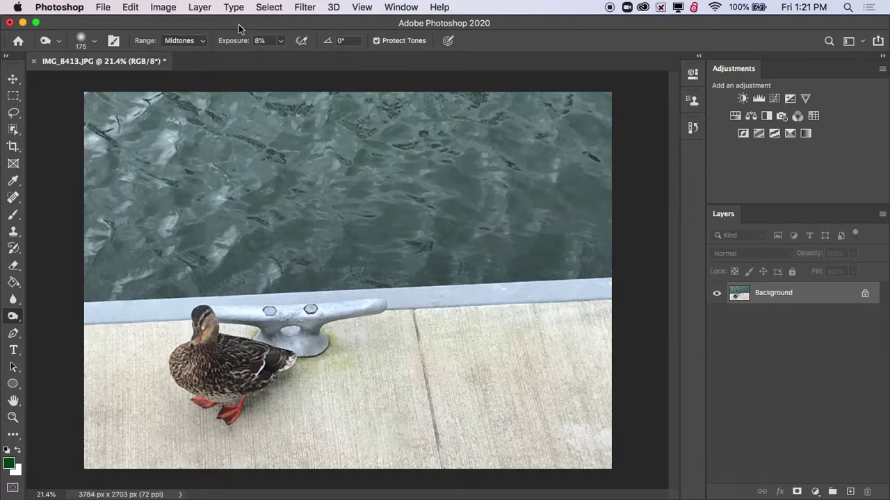
click(14, 320)
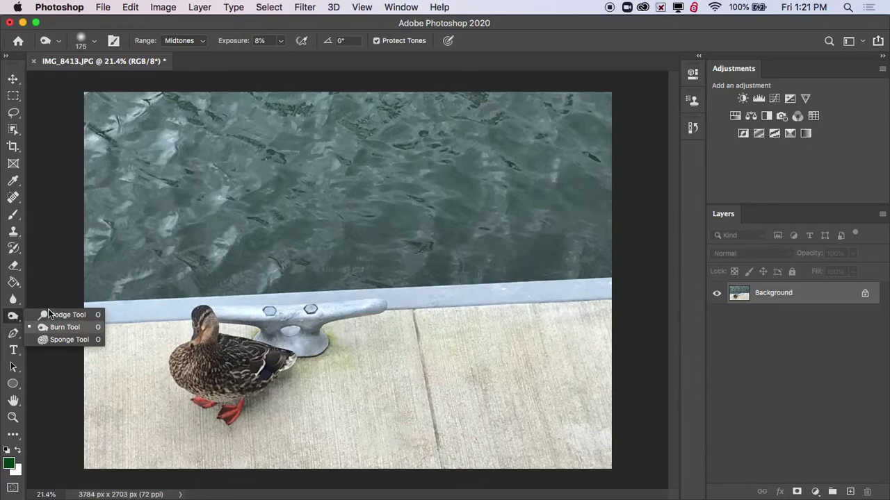
Draw a paragraph text box over the water with the Type tool, and discard it.
click(13, 352)
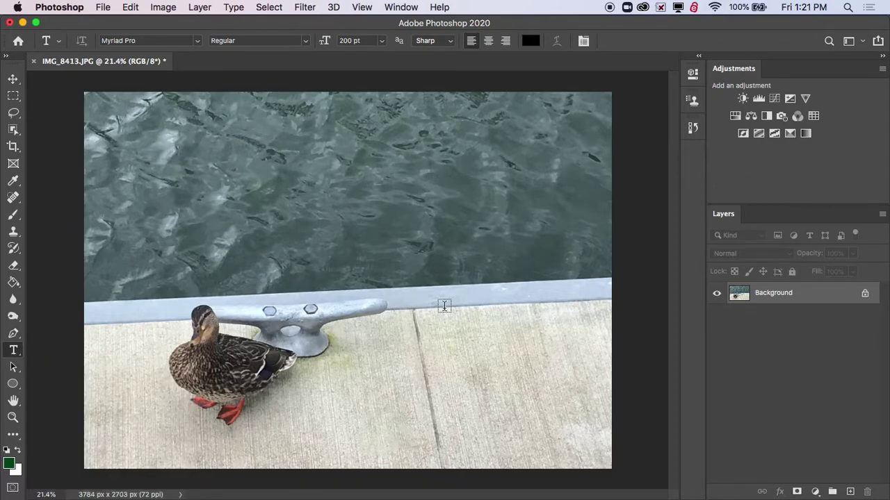
drag(287, 146, 469, 239)
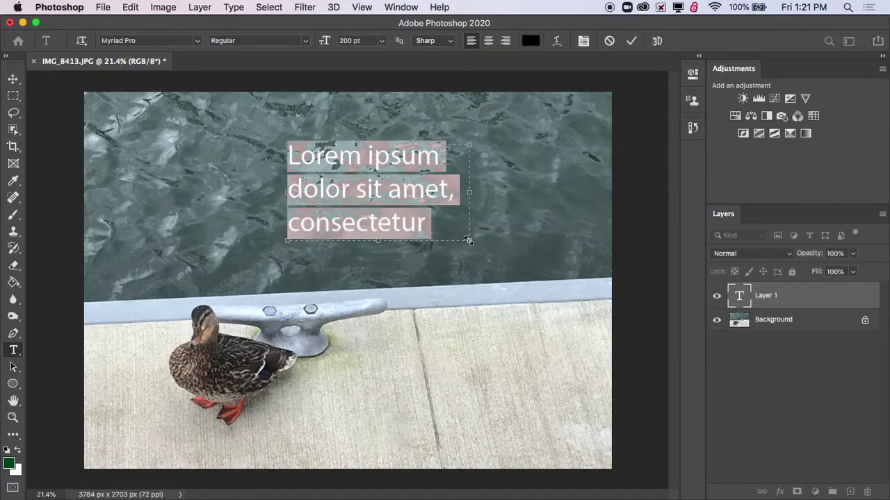
click(610, 41)
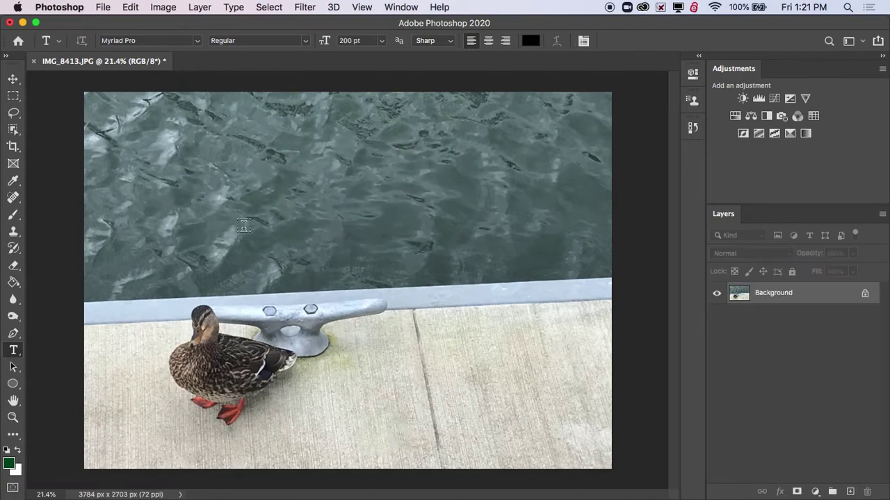
Add a single line of text reading "Duck on a dock!" over the water.
click(248, 168)
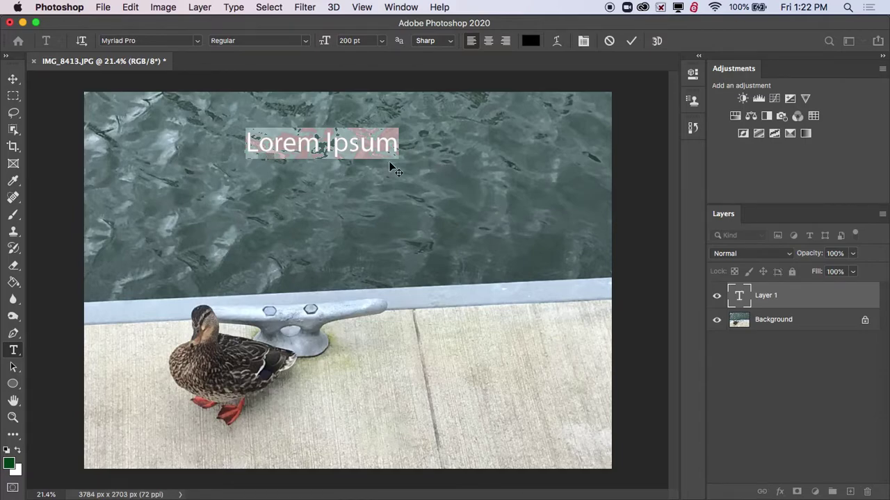
text(D)
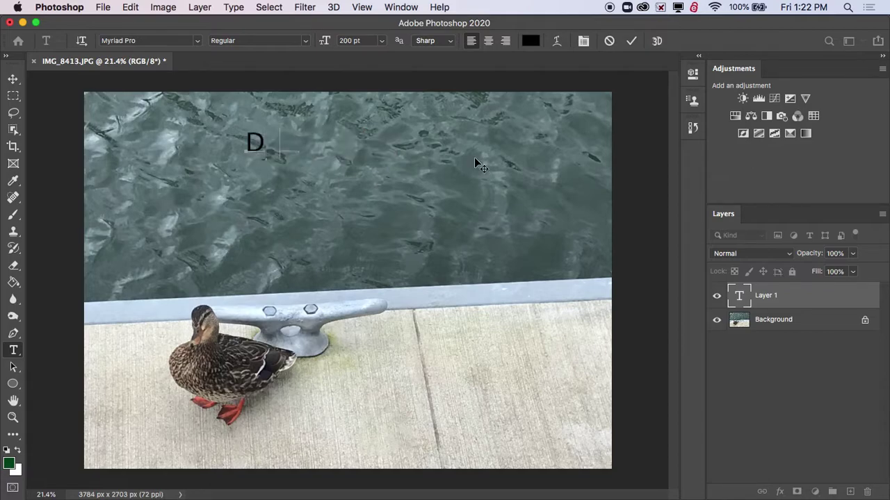
text(uck on )
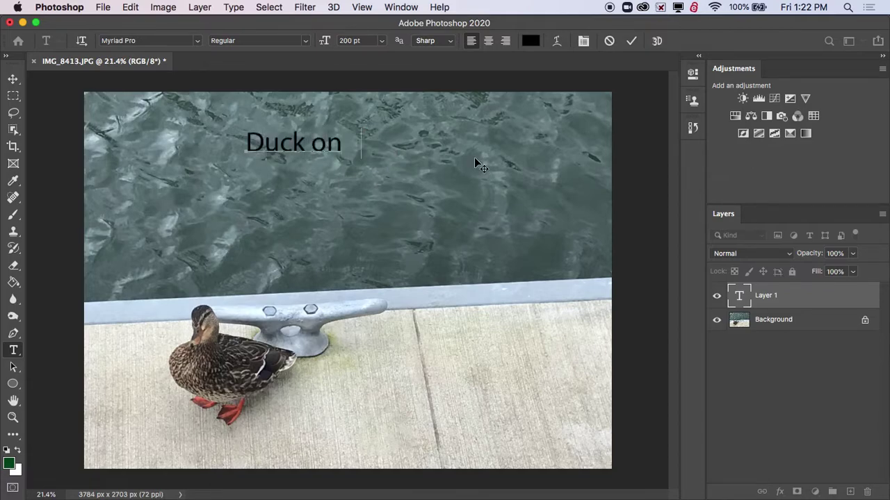
text(a dock!)
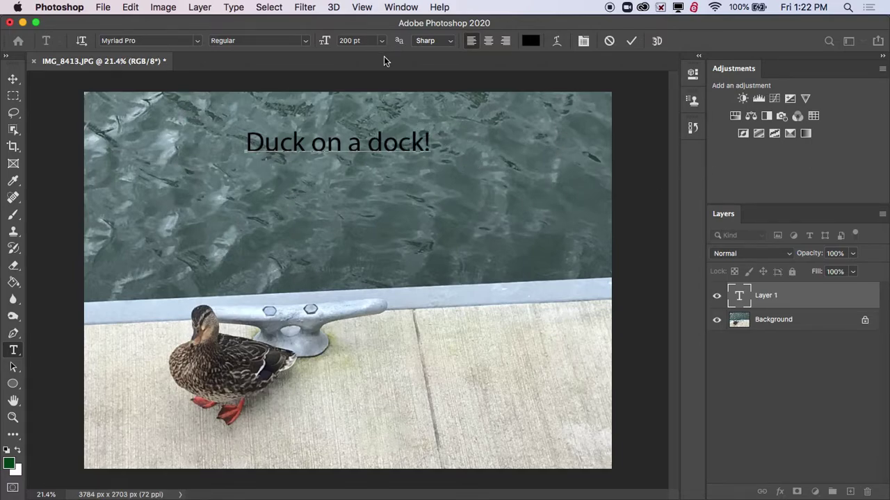
View the available fonts and the preset font sizes for the text.
click(196, 41)
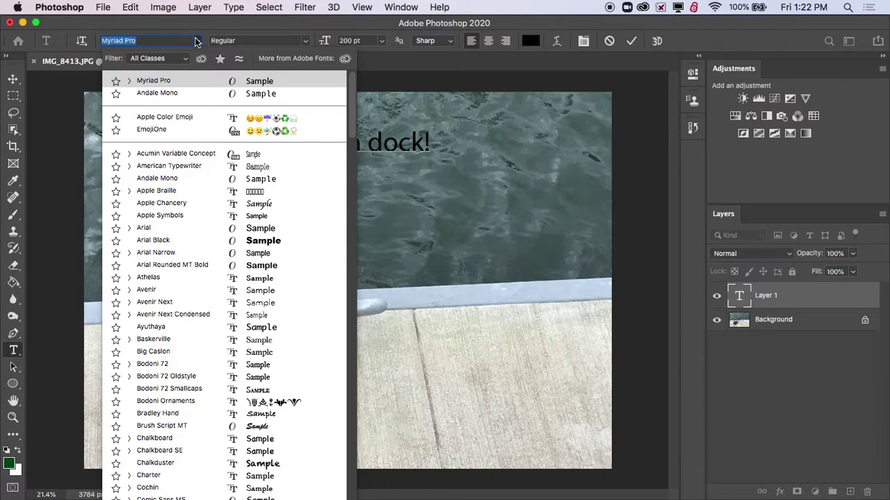
click(195, 41)
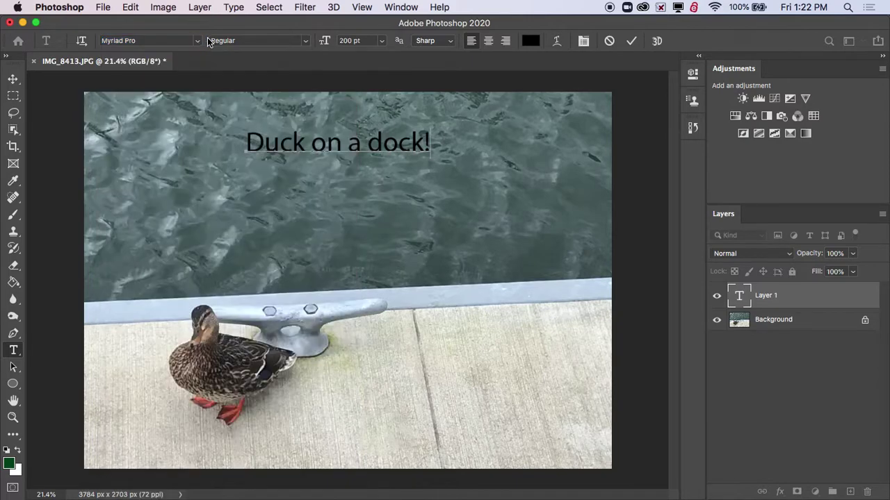
click(385, 40)
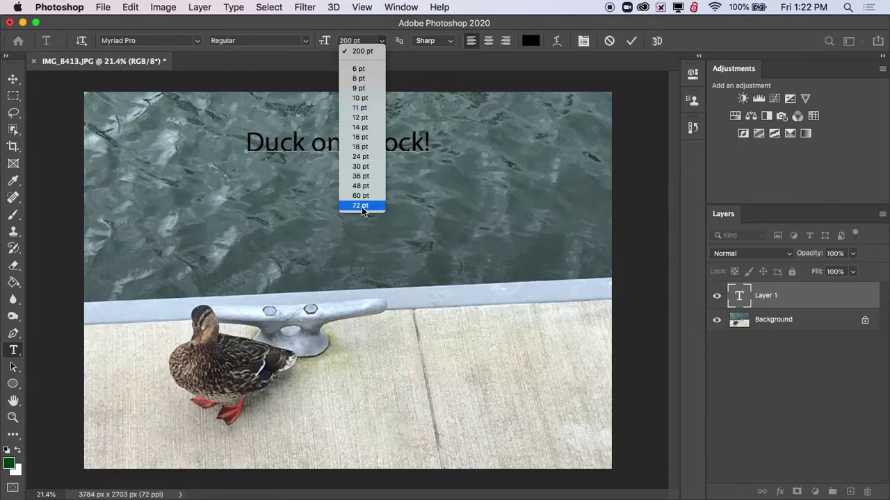
click(357, 41)
Set the font size of the whole "Duck on a dock!" line to 300 pt.
click(363, 41)
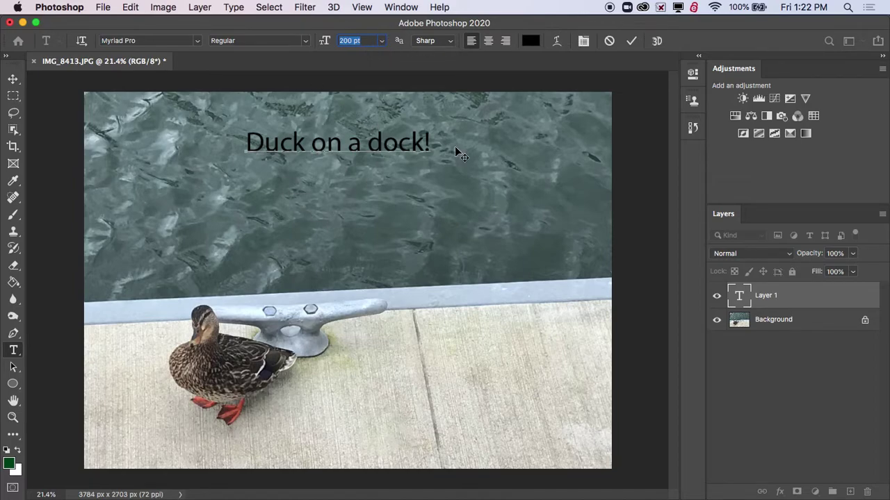
text(3)
click(360, 138)
drag(430, 141, 215, 126)
click(359, 41)
text(3)
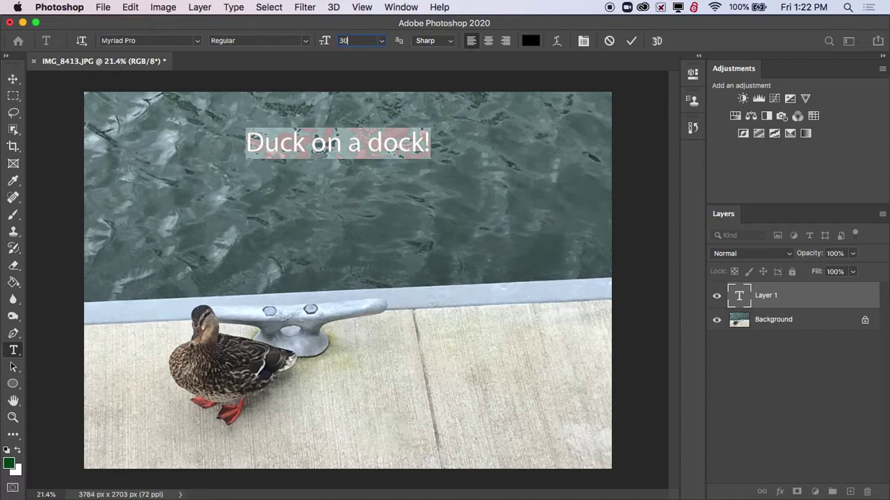
key(Return)
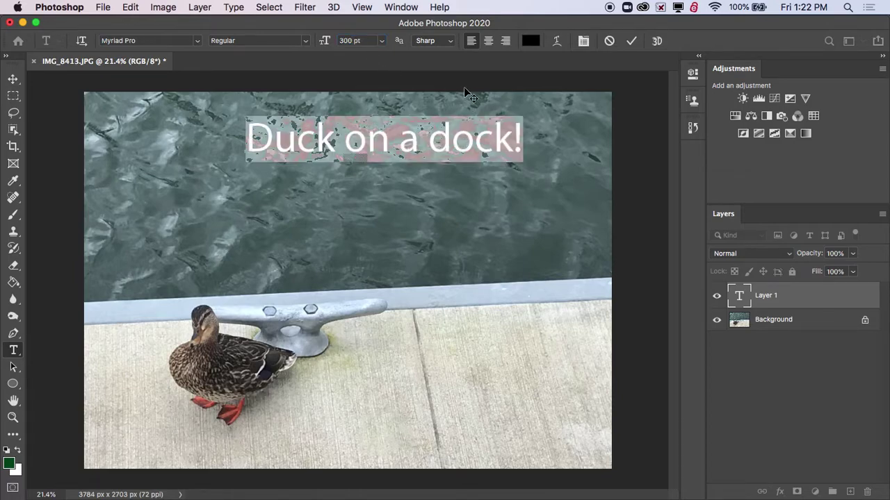
Change the colour of the "Duck on a dock!" text to dark teal, hex 034c5b.
click(531, 41)
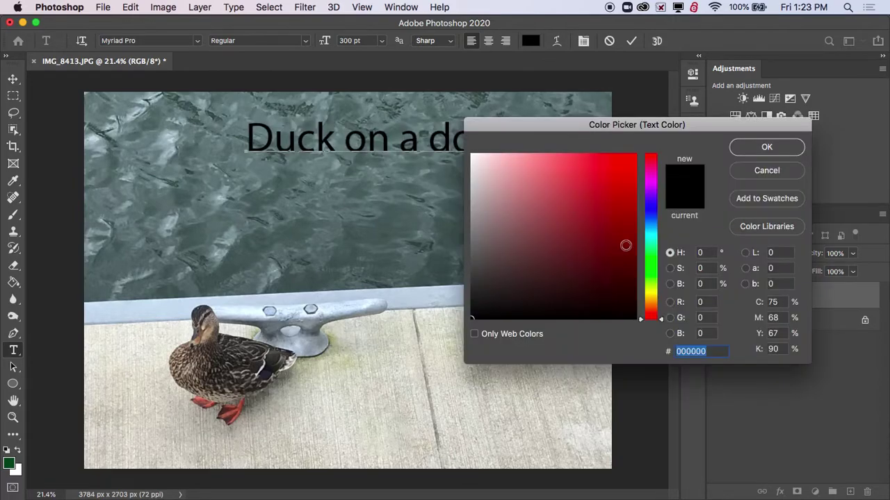
drag(627, 287, 635, 311)
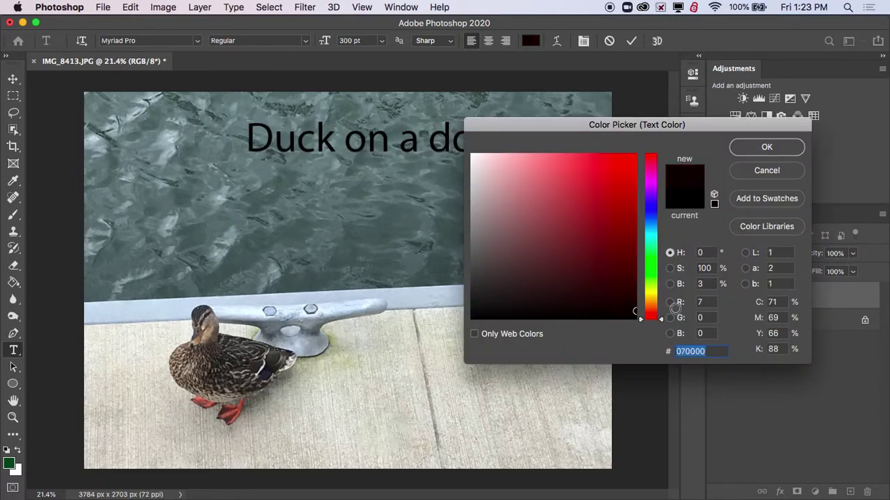
mouse_move(652, 254)
mouse_down()
mouse_move(652, 213)
mouse_move(651, 255)
mouse_move(648, 230)
mouse_move(634, 234)
mouse_move(631, 312)
mouse_move(625, 206)
mouse_move(633, 267)
mouse_move(630, 260)
mouse_up()
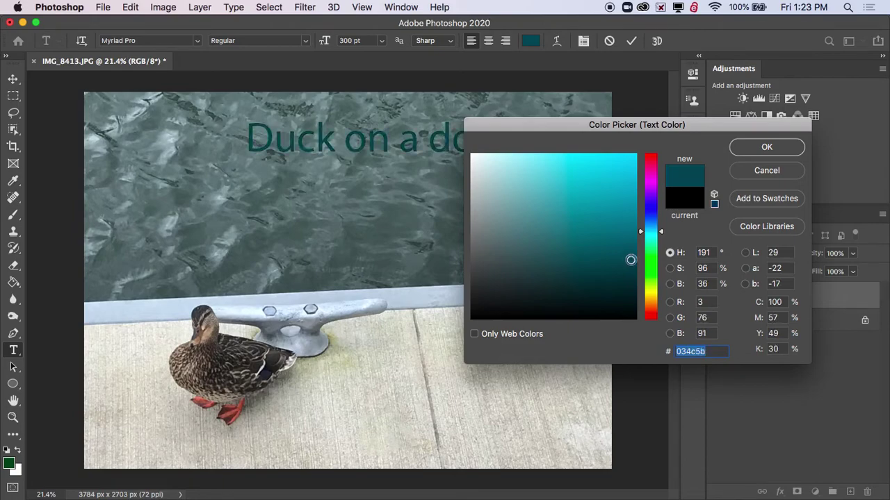
click(743, 149)
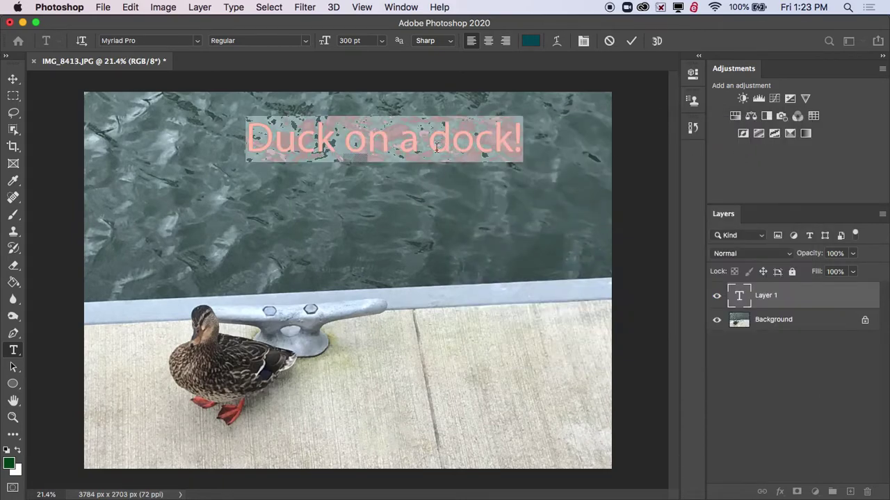
Commit the "Duck on a dock!" text and move it from the water onto the concrete beside the duck.
click(444, 136)
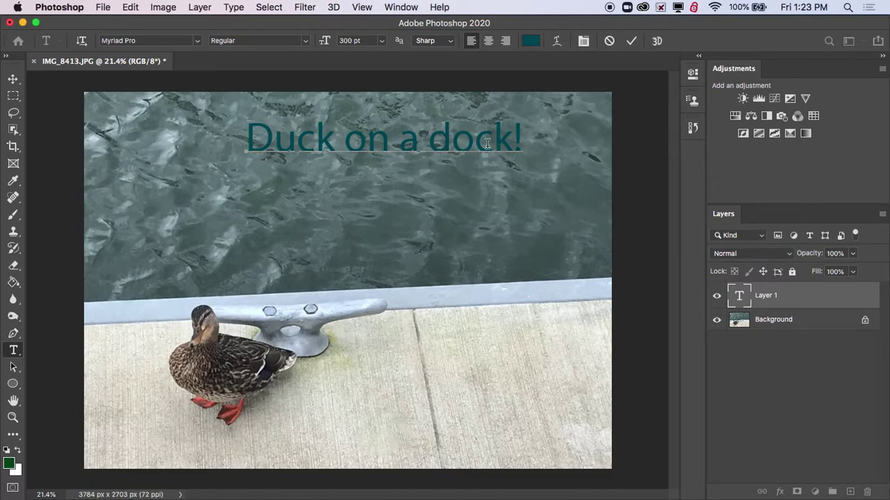
click(631, 42)
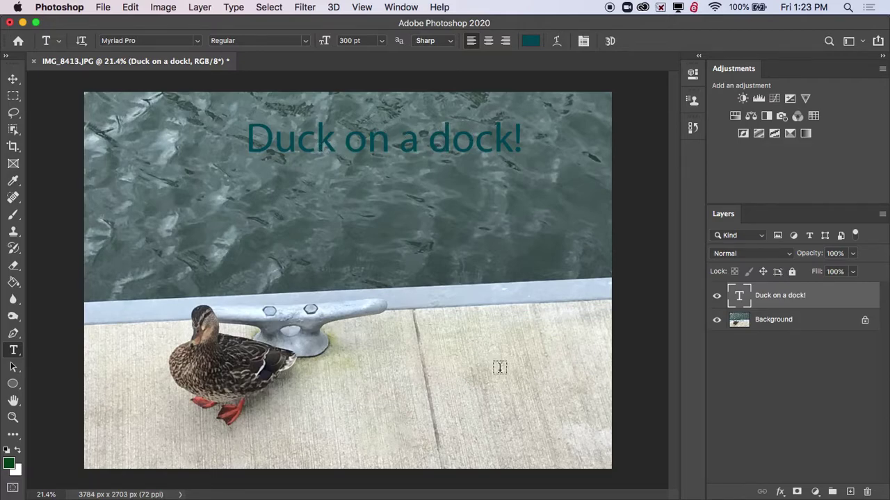
click(12, 81)
drag(406, 138, 479, 387)
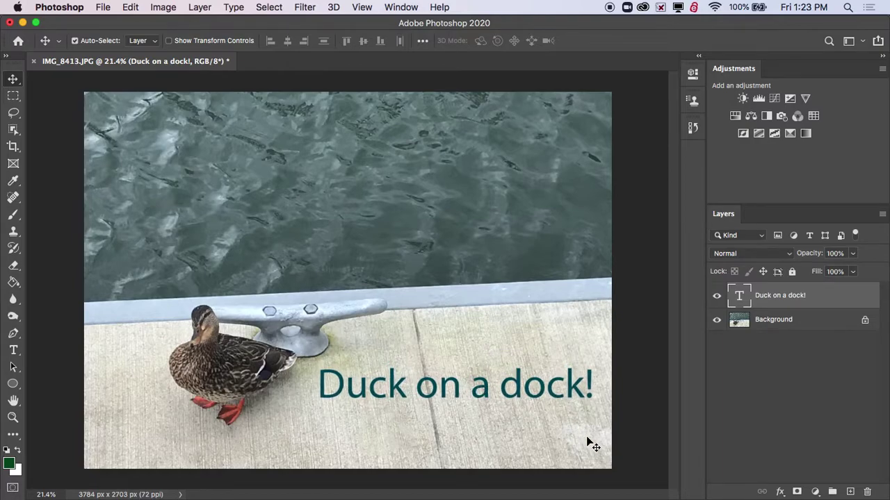
drag(526, 403, 524, 406)
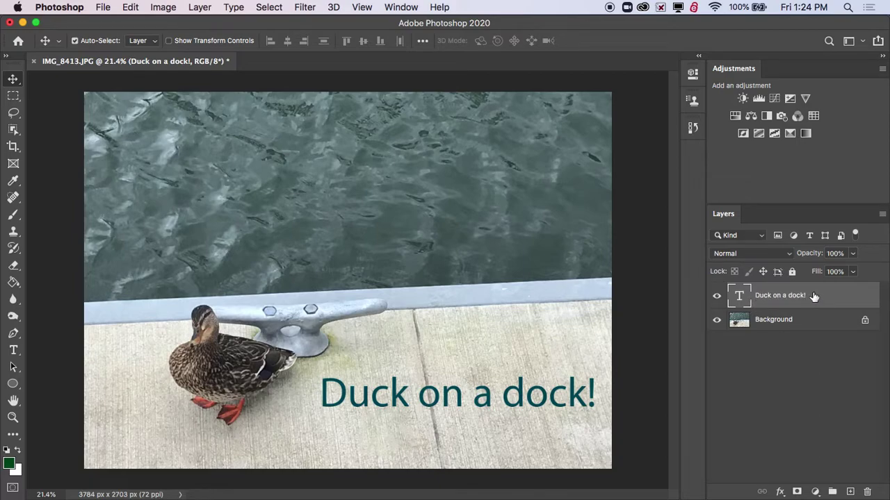
Alternate the active layer between Background and the "Duck on a dock!" text layer.
click(778, 321)
click(779, 302)
click(778, 320)
click(777, 302)
click(781, 324)
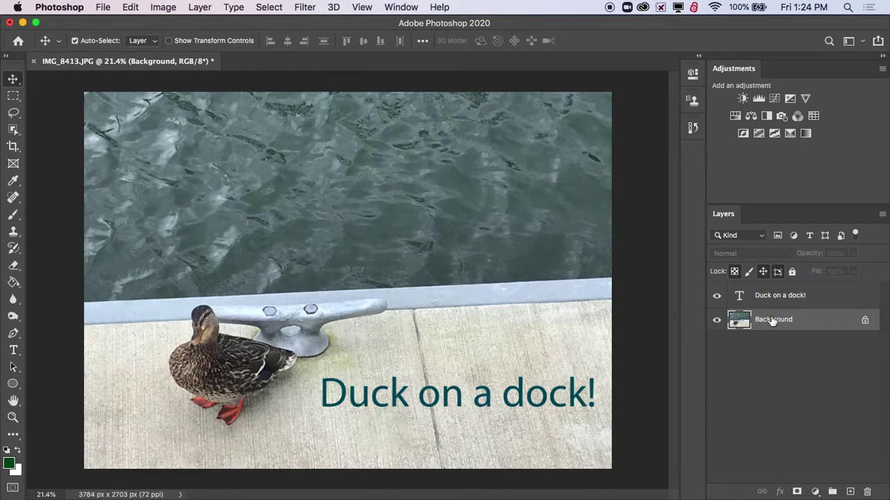
click(768, 300)
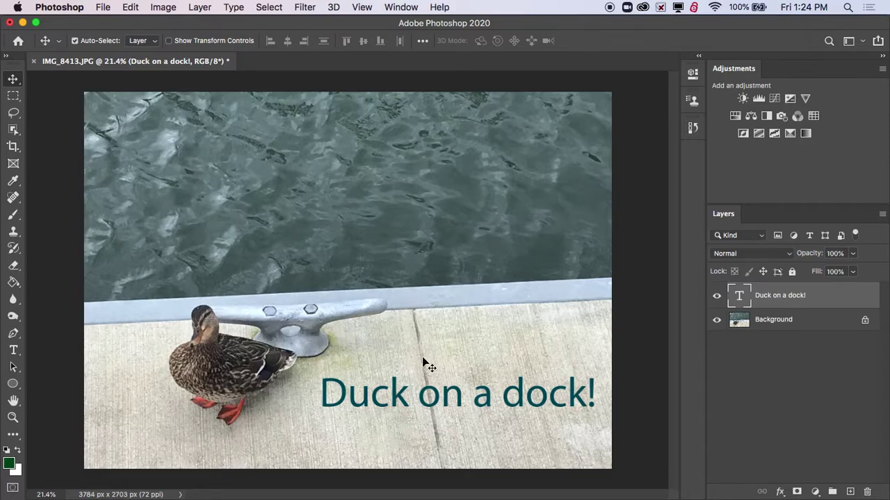
Sharpen the base of the metal cleat beside the duck's tail on the Background layer with the Sharpen tool.
click(802, 324)
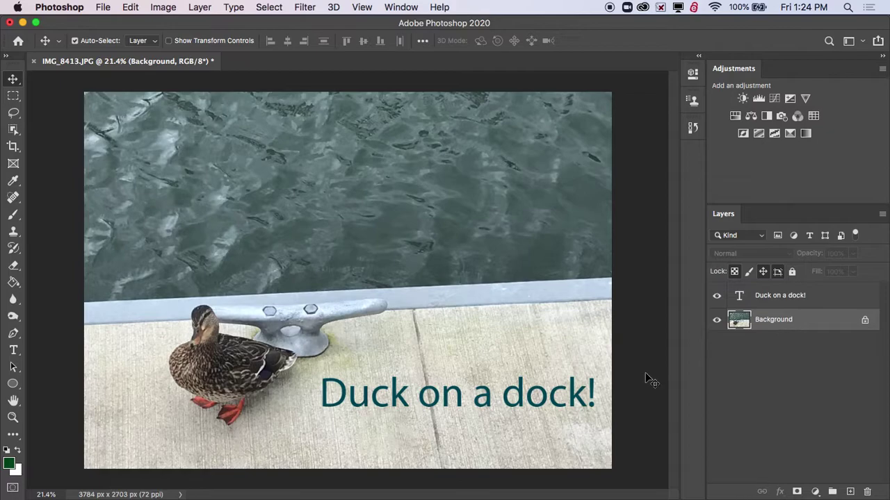
click(13, 300)
right_click(13, 300)
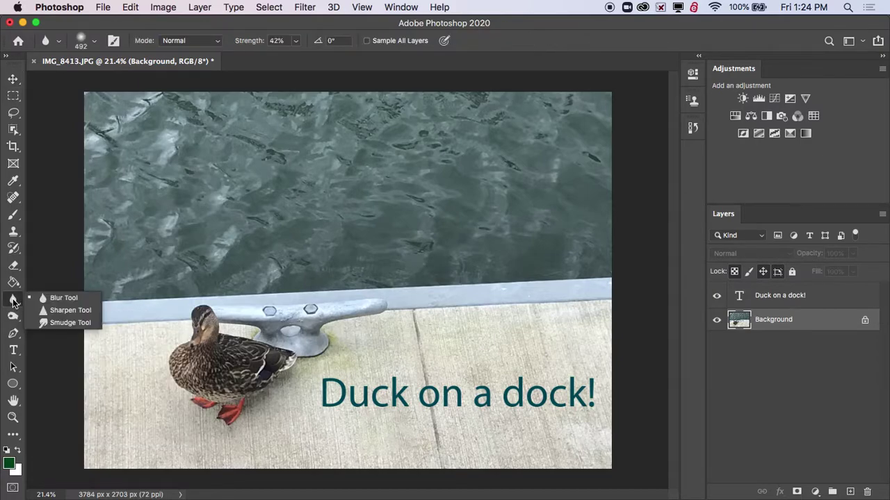
click(56, 308)
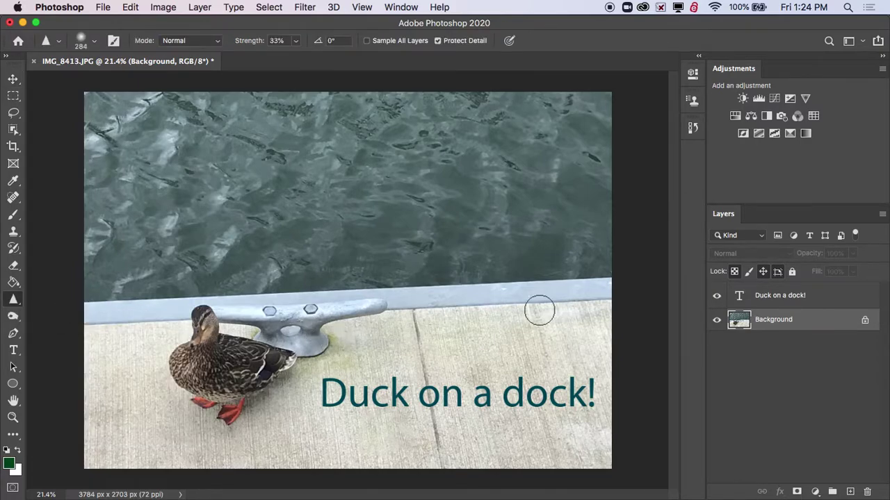
mouse_move(323, 339)
mouse_down()
mouse_move(375, 328)
mouse_move(381, 315)
mouse_move(341, 358)
mouse_move(301, 341)
mouse_up()
click(13, 79)
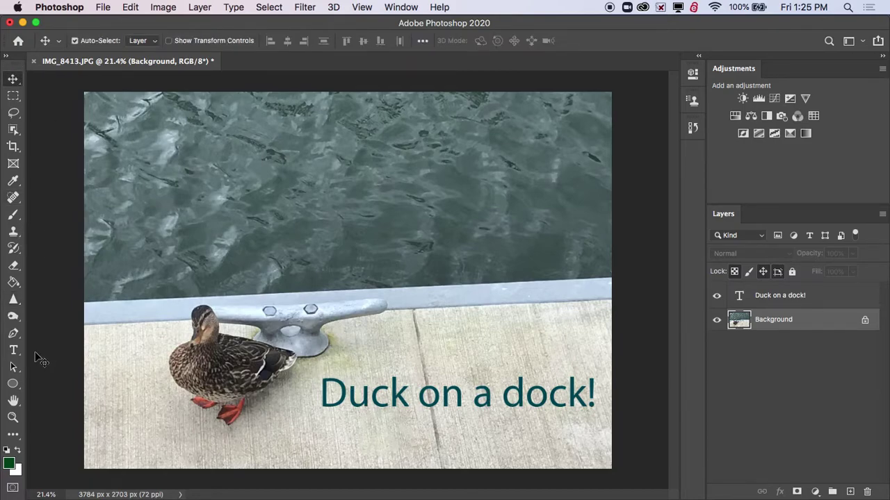